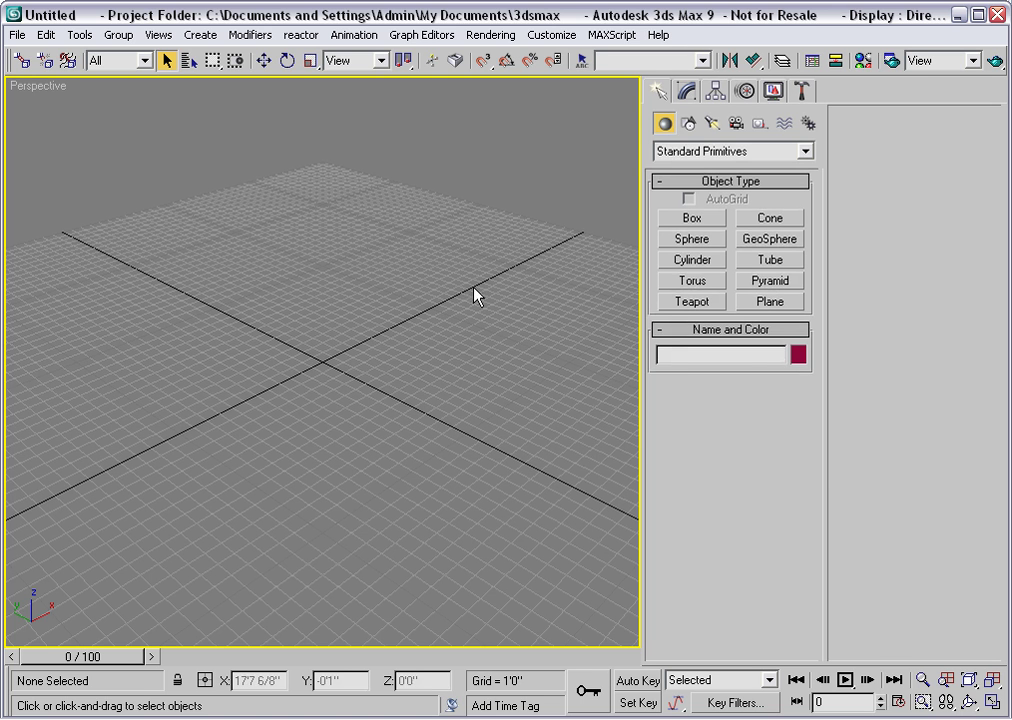
Create a two-line text spline reading 'Abacus' / 'Design' and place it in the Perspective viewport
{"action": "left_click", "coordinate": [689, 126]}
{"action": "left_click", "coordinate": [697, 319]}
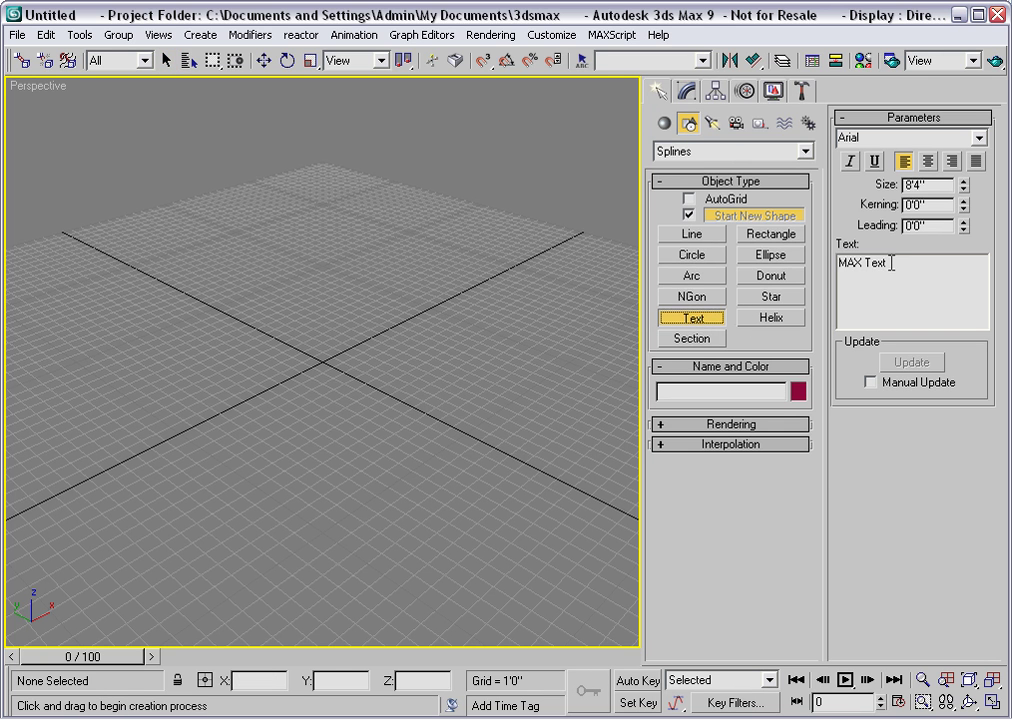
{"action": "left_click_drag", "start_coordinate": [889, 263], "coordinate": [838, 263]}
{"action": "type", "text": "Abacus"}
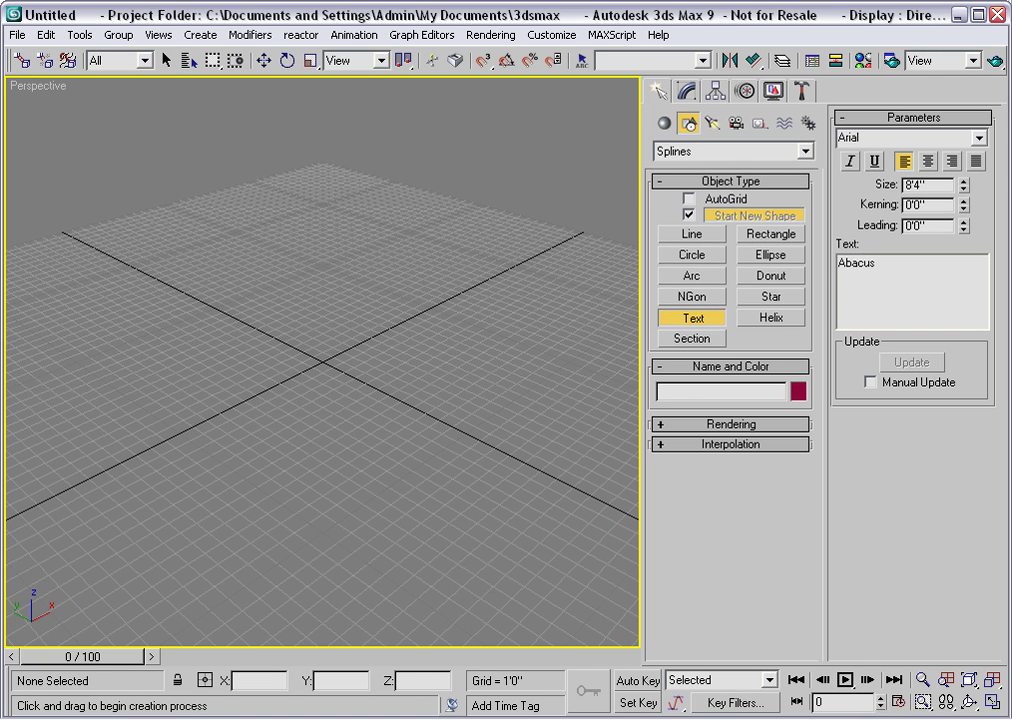
{"action": "key", "text": "Return"}
{"action": "type", "text": "Design"}
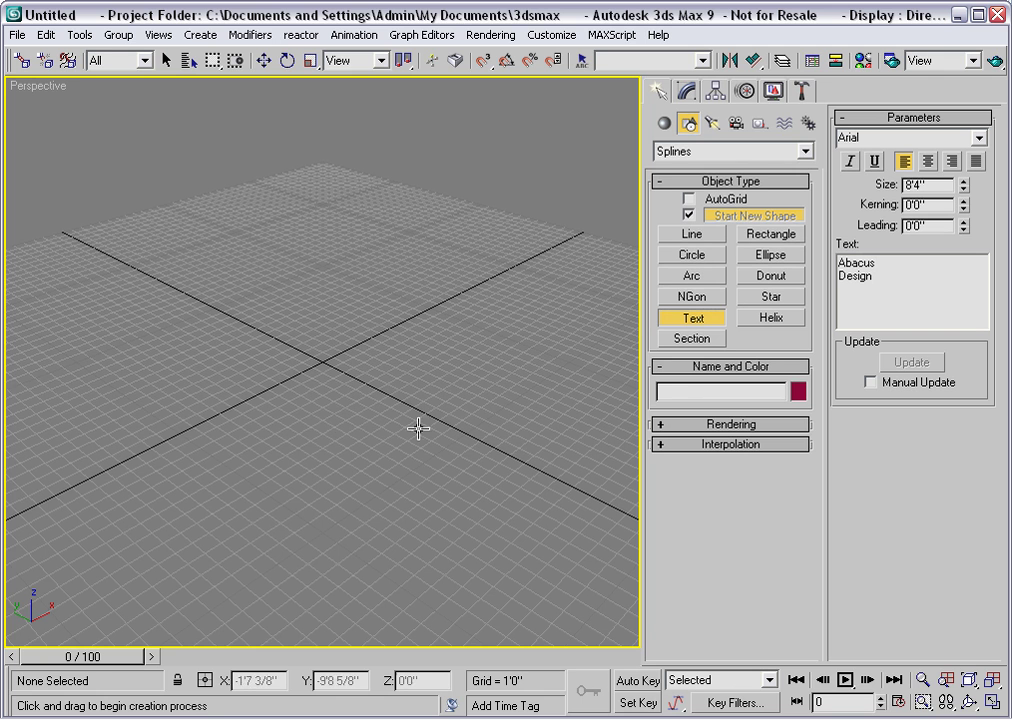
{"action": "left_click", "coordinate": [322, 355]}
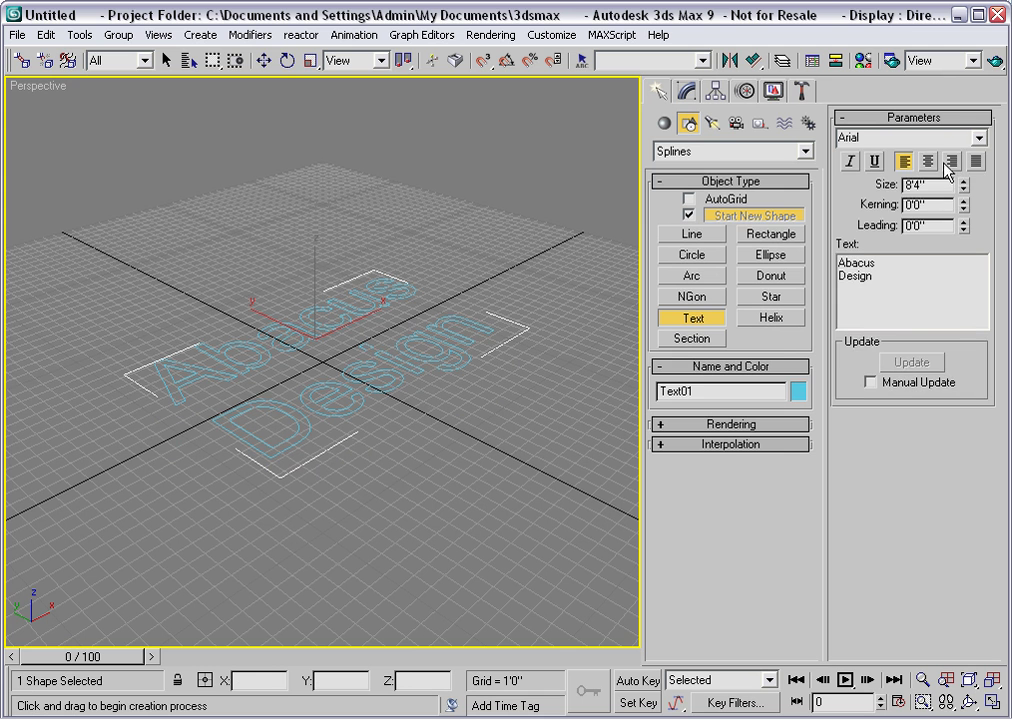
Change the text font to Arnprior, stepping down past Arial Narrow Bold Italic
{"action": "left_click", "coordinate": [979, 139]}
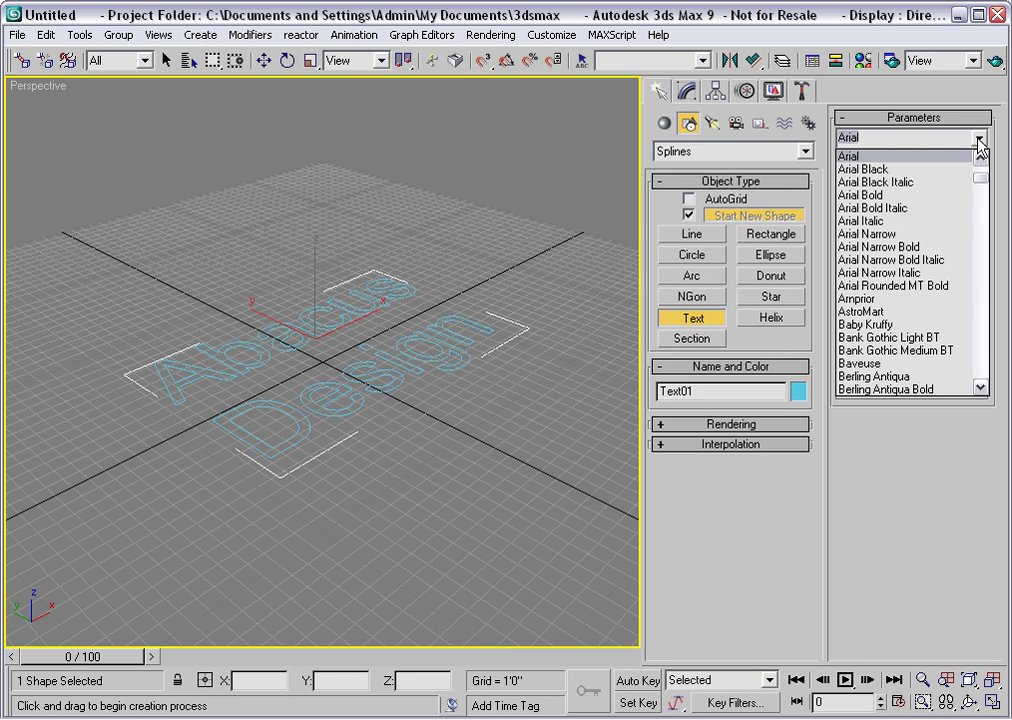
{"action": "left_click", "coordinate": [900, 259]}
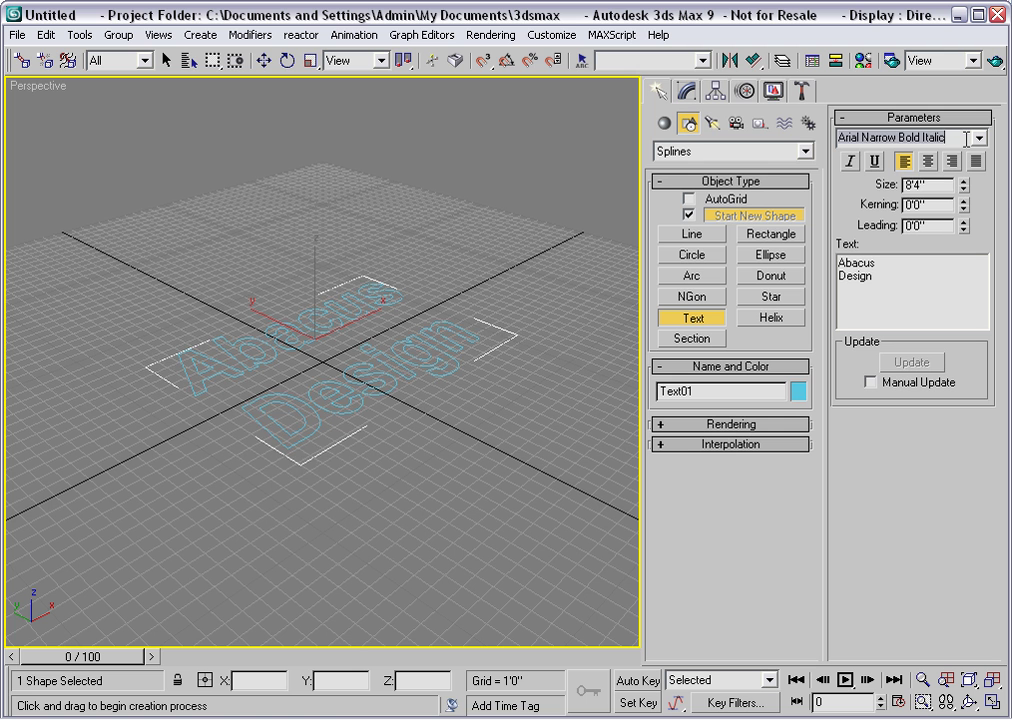
{"action": "key", "text": "Down"}
{"action": "key", "text": "Down"}
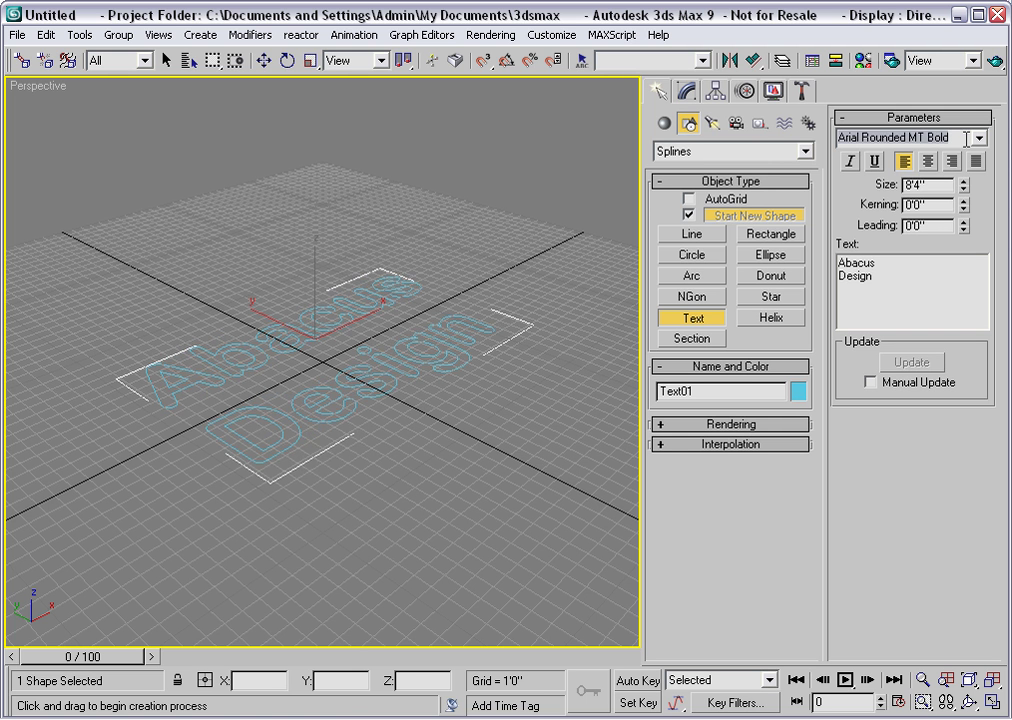
{"action": "key", "text": "Down"}
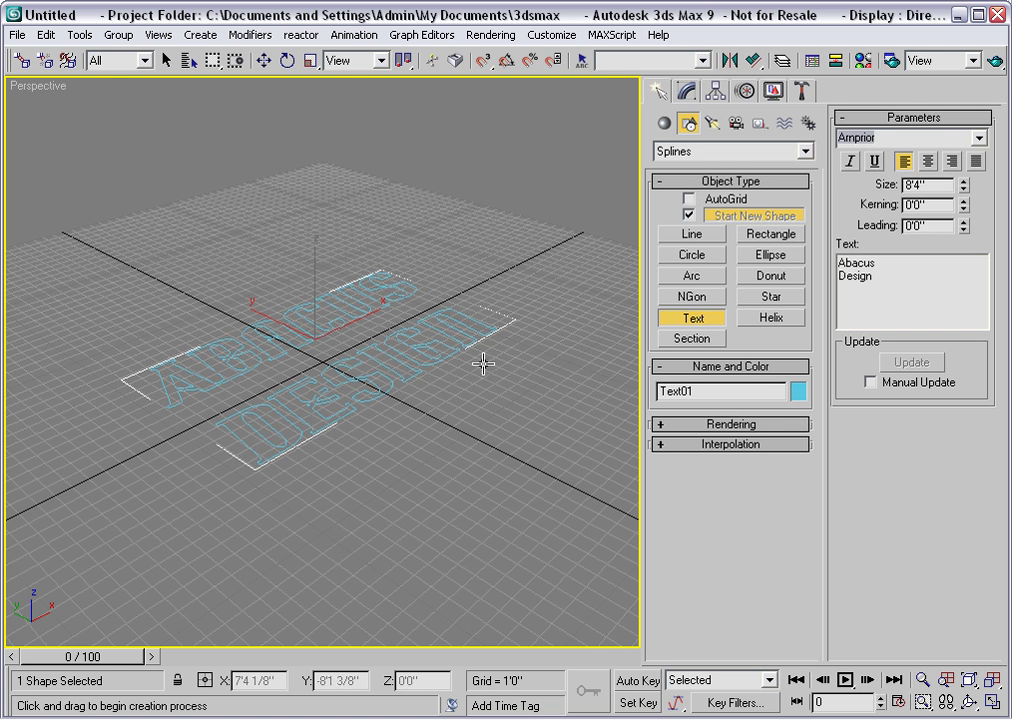
Switch to Top view and zero Text01's X and Y position to centre it at the origin
{"action": "middle_click_drag", "start_coordinate": [481, 373], "coordinate": [481, 383]}
{"action": "key", "text": "t"}
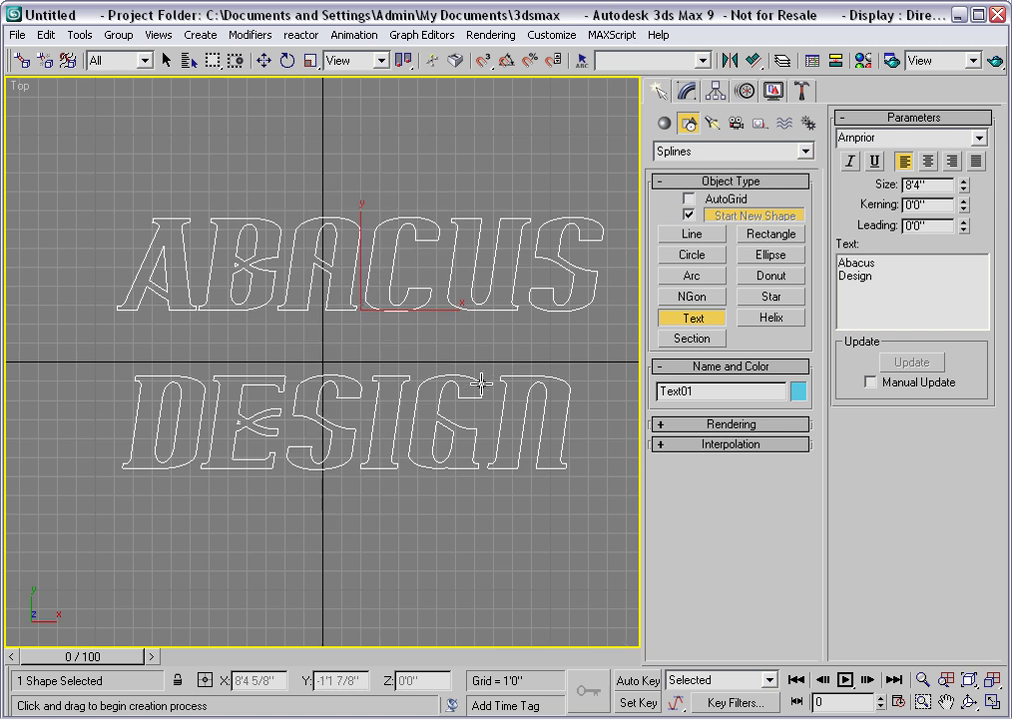
{"action": "right_click", "coordinate": [297, 355]}
{"action": "right_click", "coordinate": [296, 356]}
{"action": "left_click", "coordinate": [315, 375]}
{"action": "right_click", "coordinate": [294, 680]}
{"action": "right_click", "coordinate": [376, 681]}
{"action": "middle_click_drag", "start_coordinate": [333, 472], "coordinate": [330, 447]}
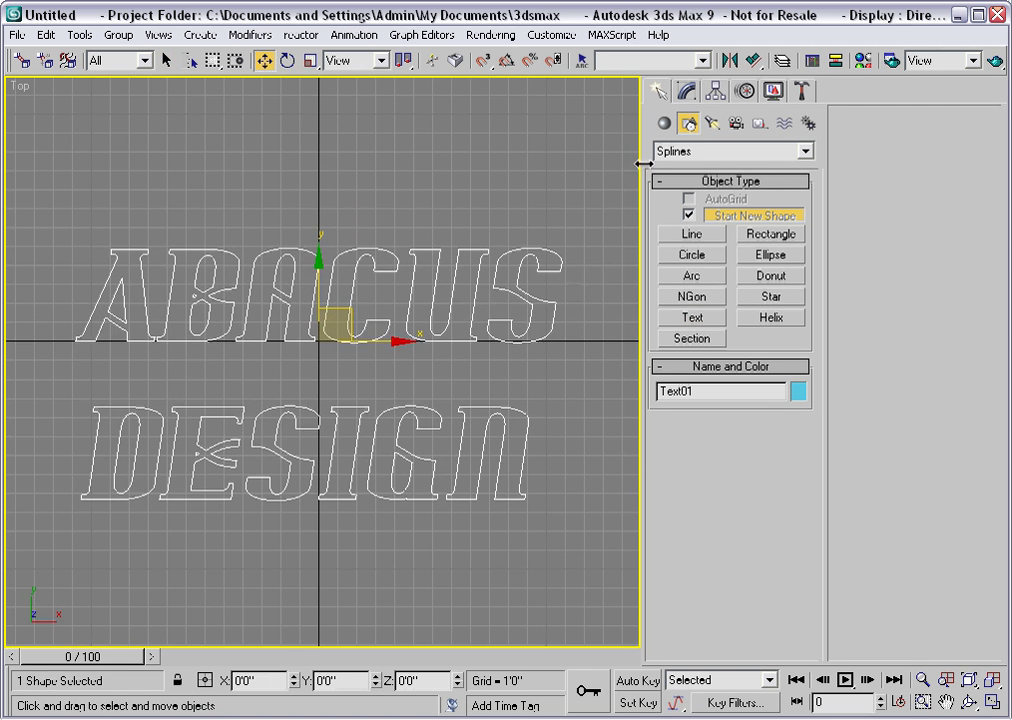
Set Text01's kerning to 0'2 7/8" and leading to -1'8 5/8"
{"action": "left_click", "coordinate": [699, 92]}
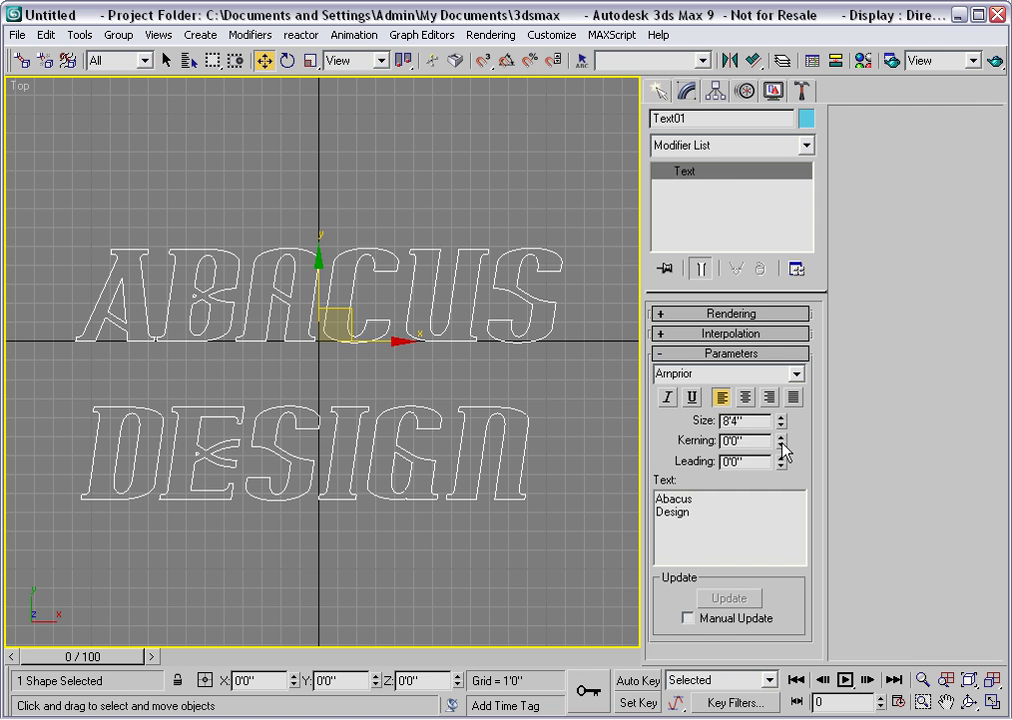
{"action": "left_click_drag", "start_coordinate": [781, 447], "coordinate": [737, 151]}
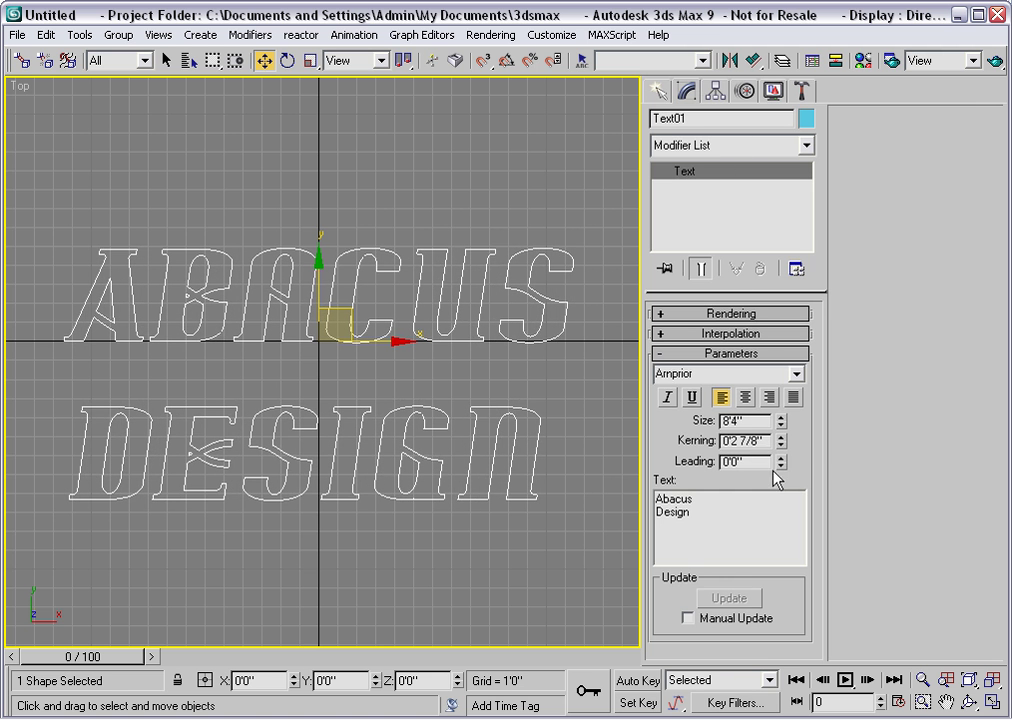
{"action": "left_click_drag", "start_coordinate": [781, 464], "coordinate": [673, 513]}
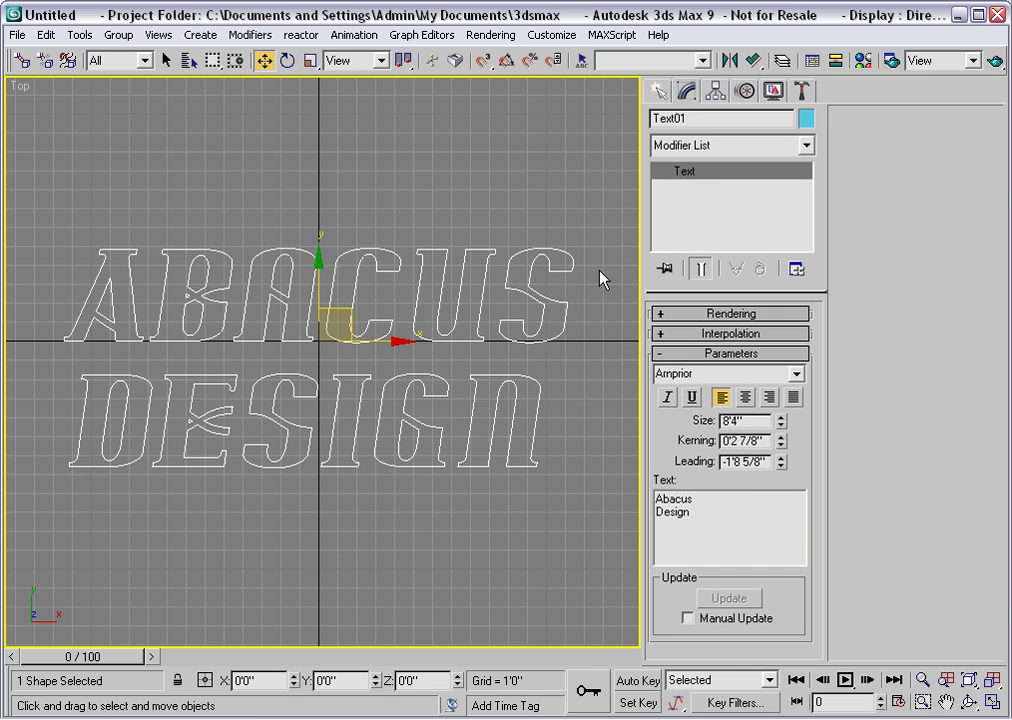
Draw a flat box slab around the lettering in Top view
{"action": "left_click", "coordinate": [656, 92]}
{"action": "left_click", "coordinate": [664, 123]}
{"action": "left_click", "coordinate": [686, 218]}
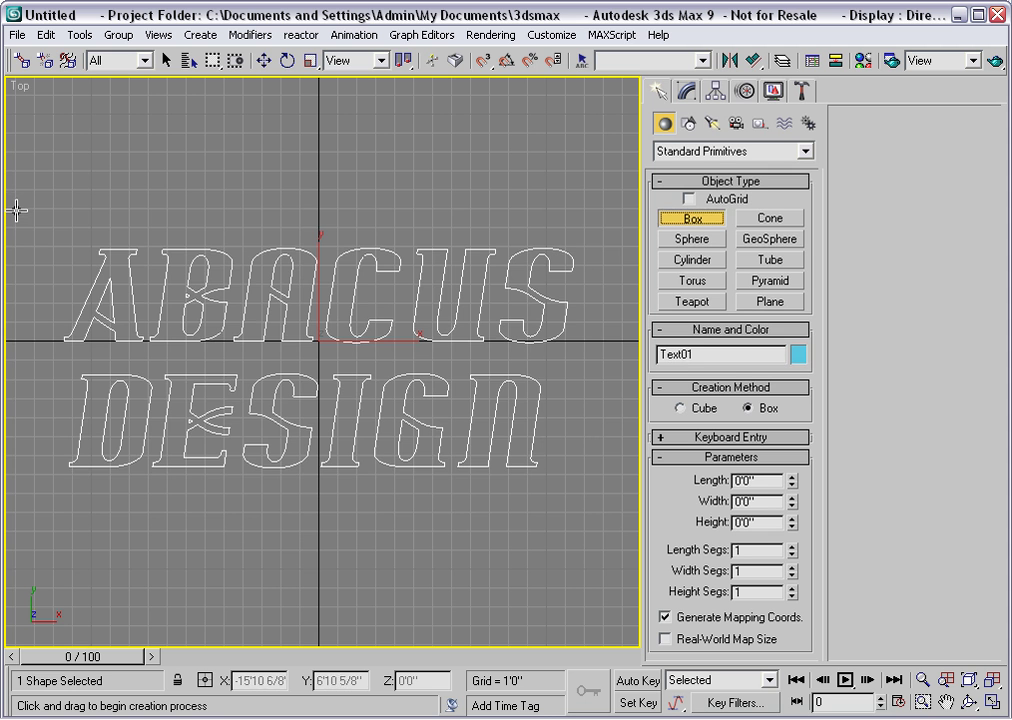
{"action": "left_click_drag", "start_coordinate": [17, 208], "coordinate": [617, 504]}
{"action": "left_click", "coordinate": [613, 494]}
In Perspective view, select Text01 by name and raise it to Z 5'0 4/8" above the box
{"action": "key", "text": "w"}
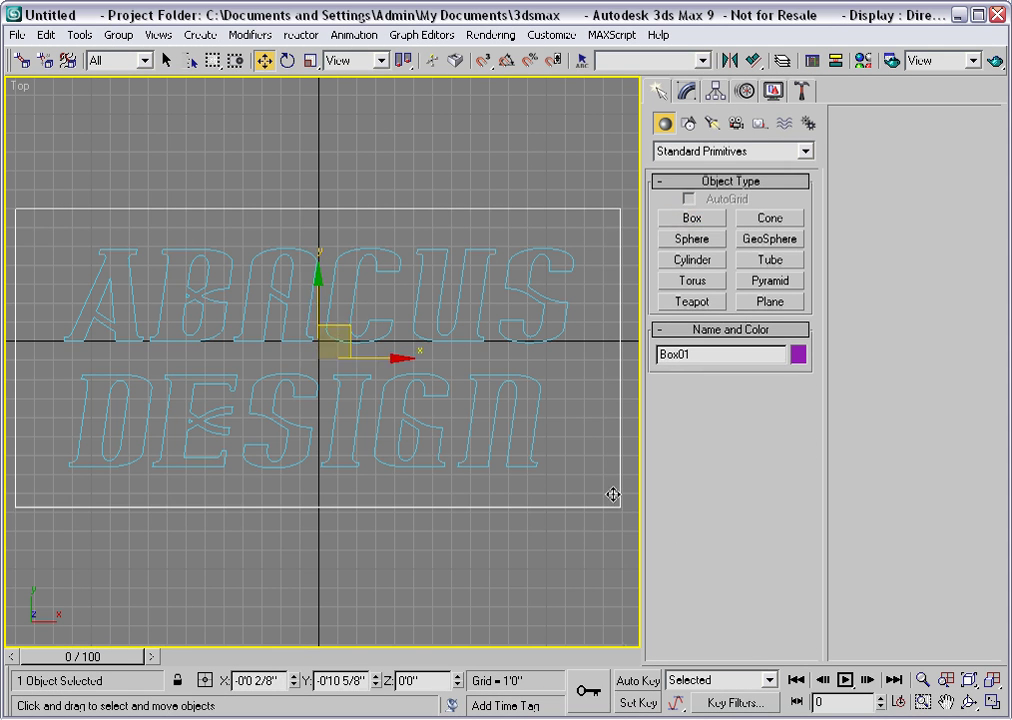
{"action": "key", "text": "p"}
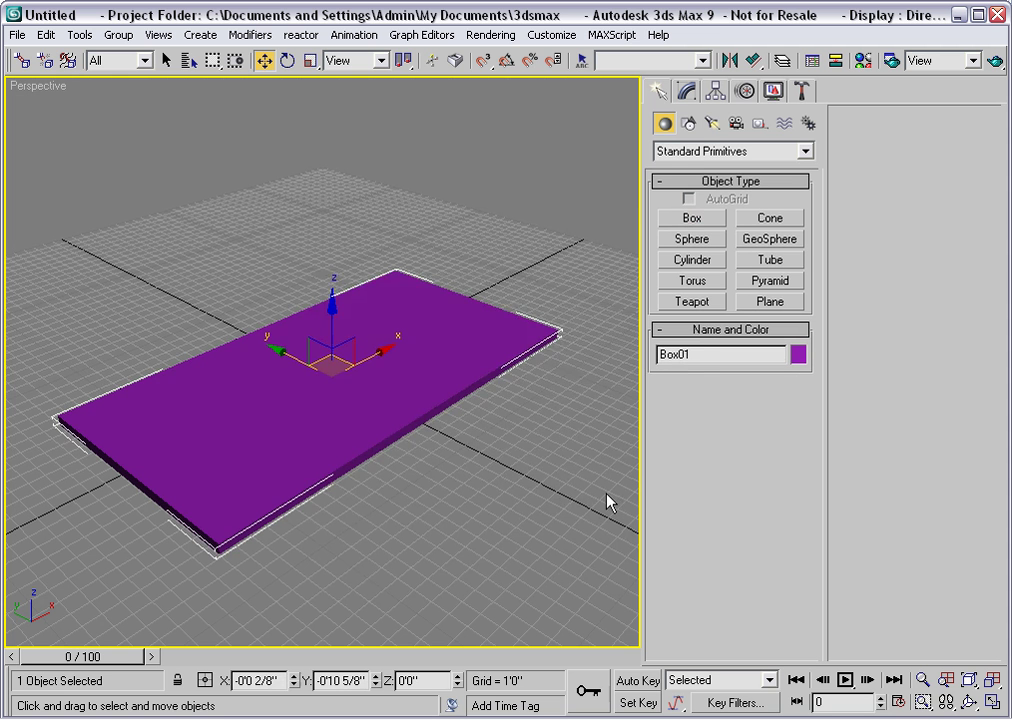
{"action": "key", "text": "h"}
{"action": "double_click", "coordinate": [338, 203]}
{"action": "left_click_drag", "start_coordinate": [324, 315], "coordinate": [324, 258]}
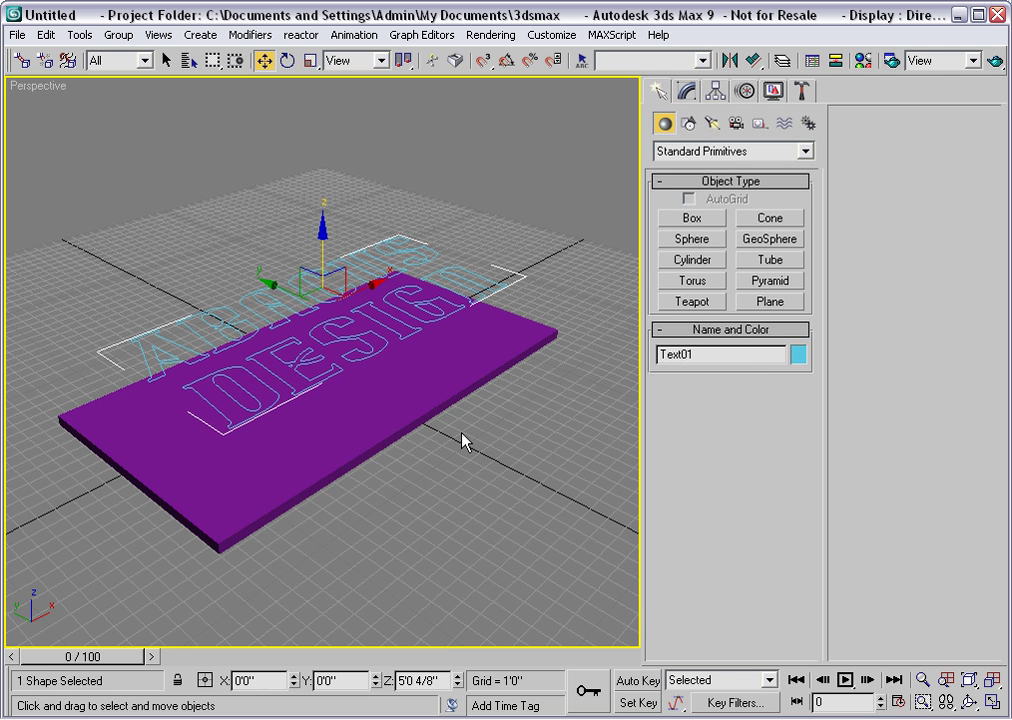
Give Box01 4 length and 10 width segments and show Edged Faces in the viewport
{"action": "left_click", "coordinate": [445, 399]}
{"action": "left_click", "coordinate": [686, 92]}
{"action": "left_click", "coordinate": [792, 403]}
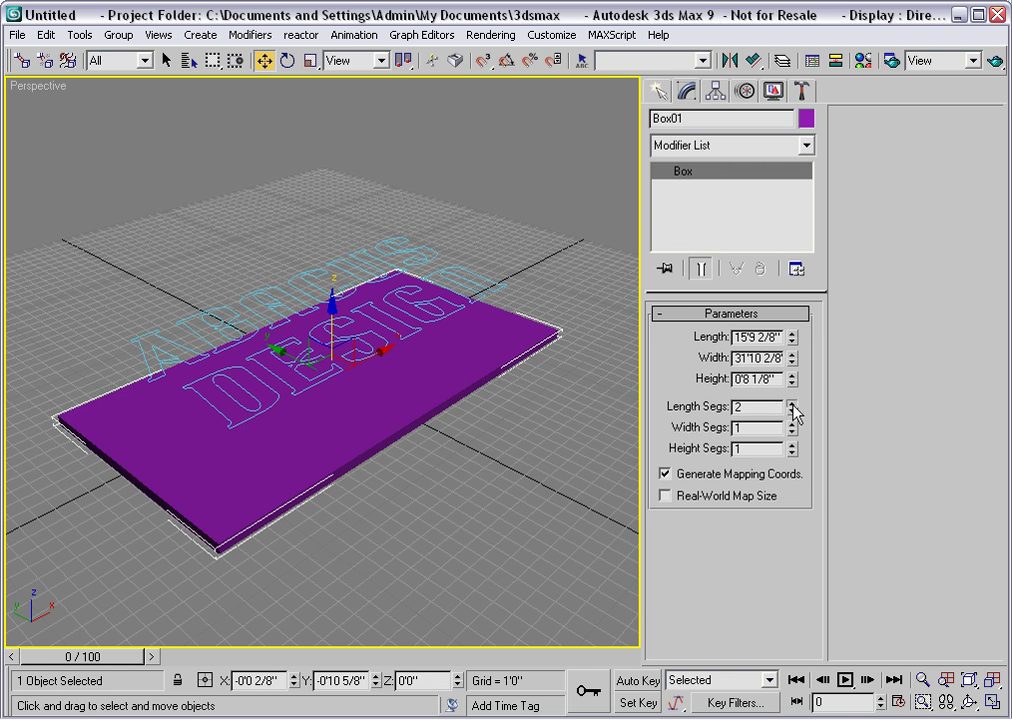
{"action": "right_click", "coordinate": [43, 88]}
{"action": "left_click", "coordinate": [57, 170]}
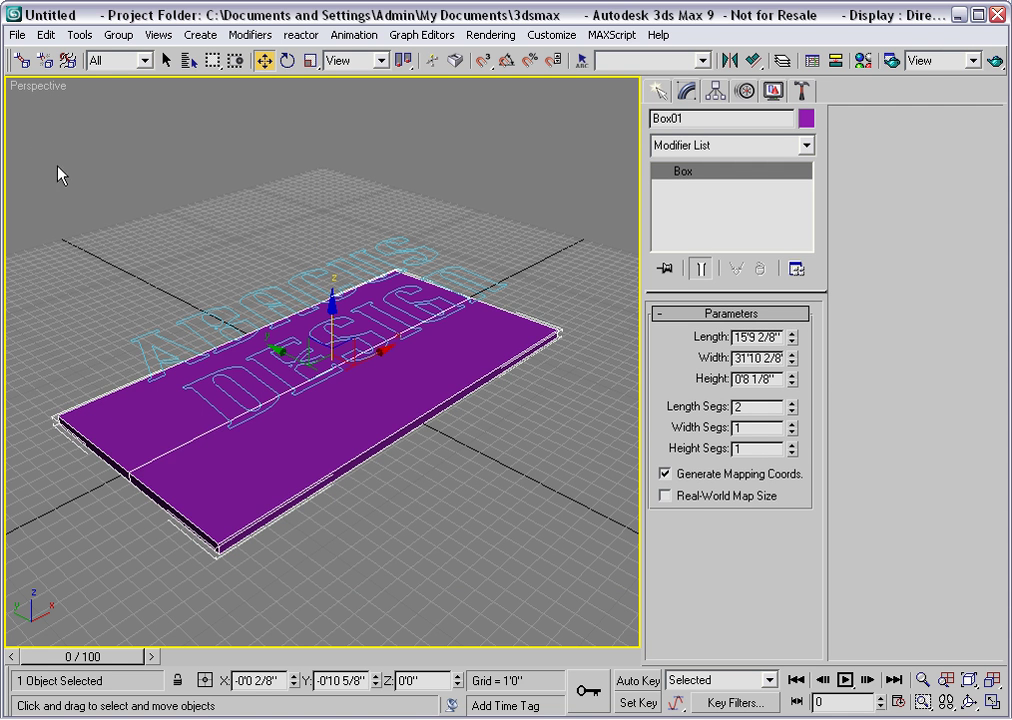
{"action": "left_click", "coordinate": [792, 403]}
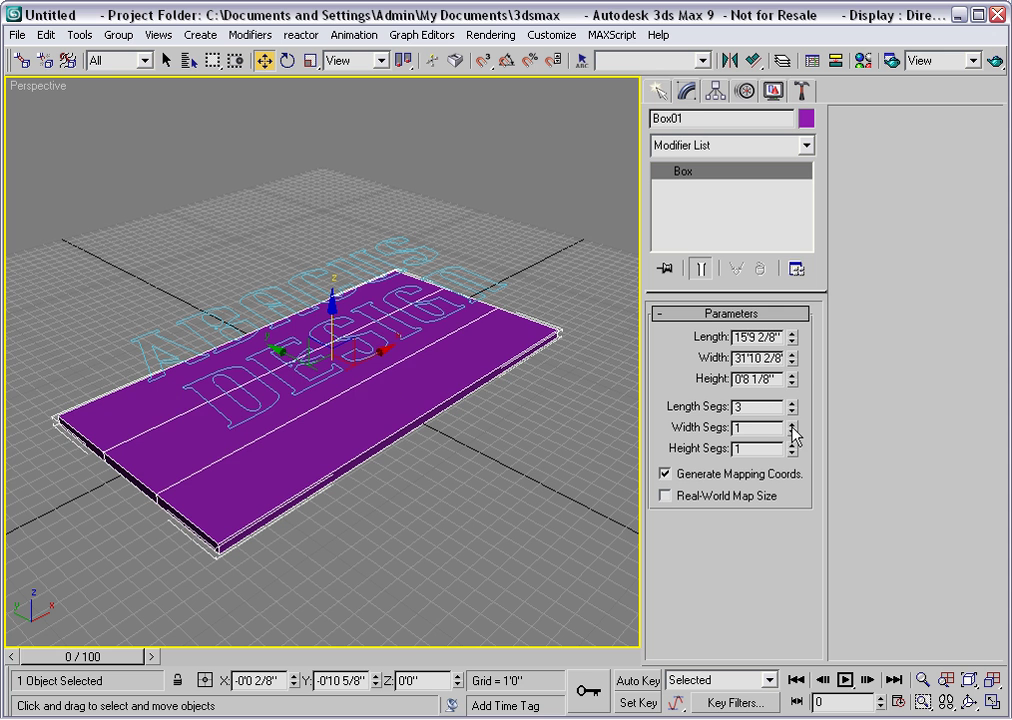
{"action": "left_click_drag", "start_coordinate": [794, 429], "coordinate": [792, 378]}
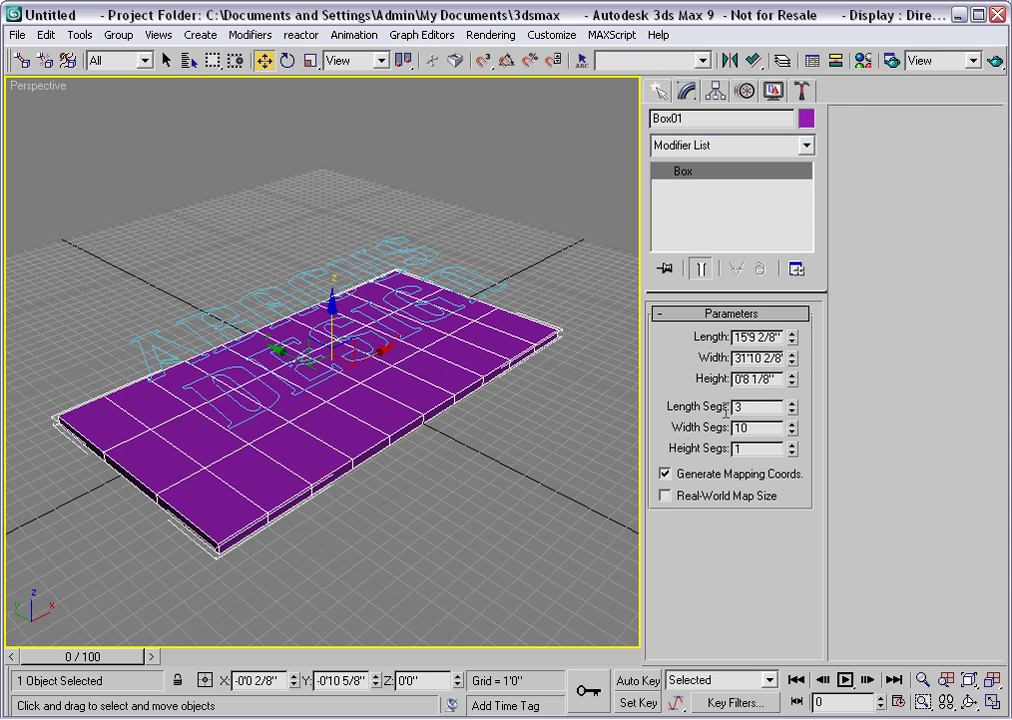
{"action": "left_click", "coordinate": [792, 403]}
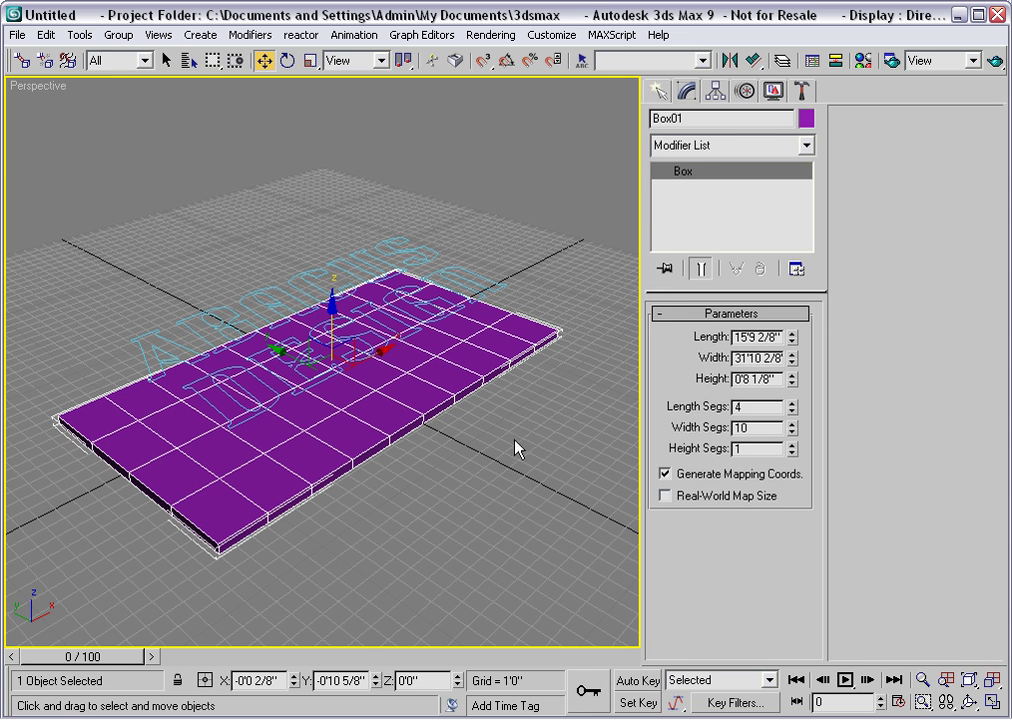
{"action": "left_click", "coordinate": [657, 91]}
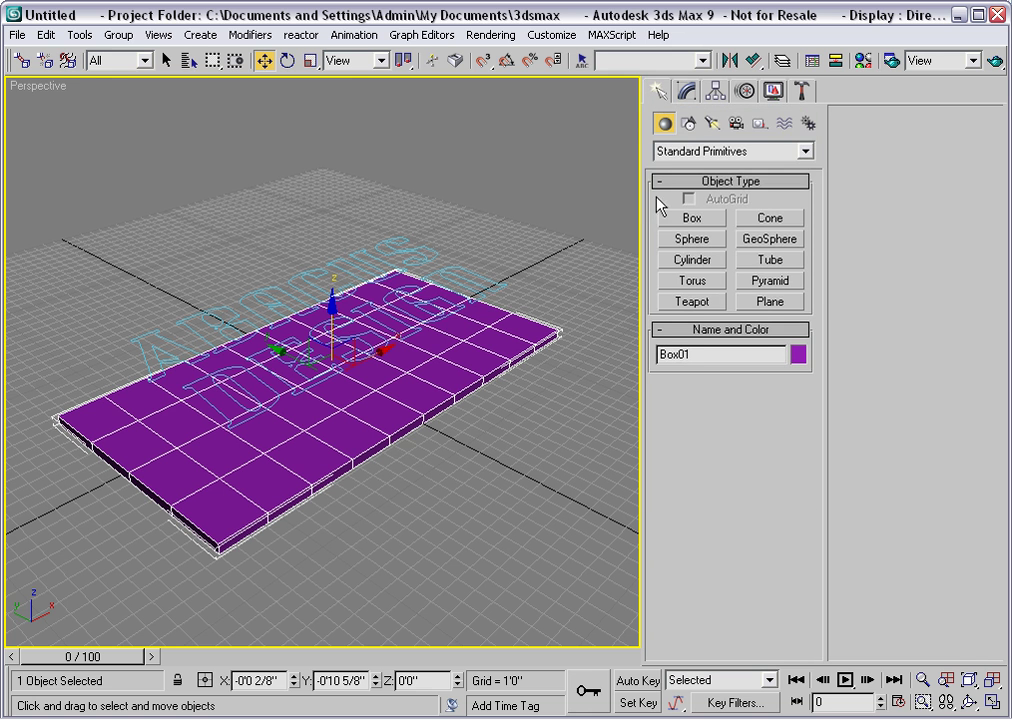
Make Box01 a ShapeMerge compound with Text01 picked, outputting the letters as a Face sub-mesh selection
{"action": "left_click", "coordinate": [680, 151]}
{"action": "left_click", "coordinate": [690, 195]}
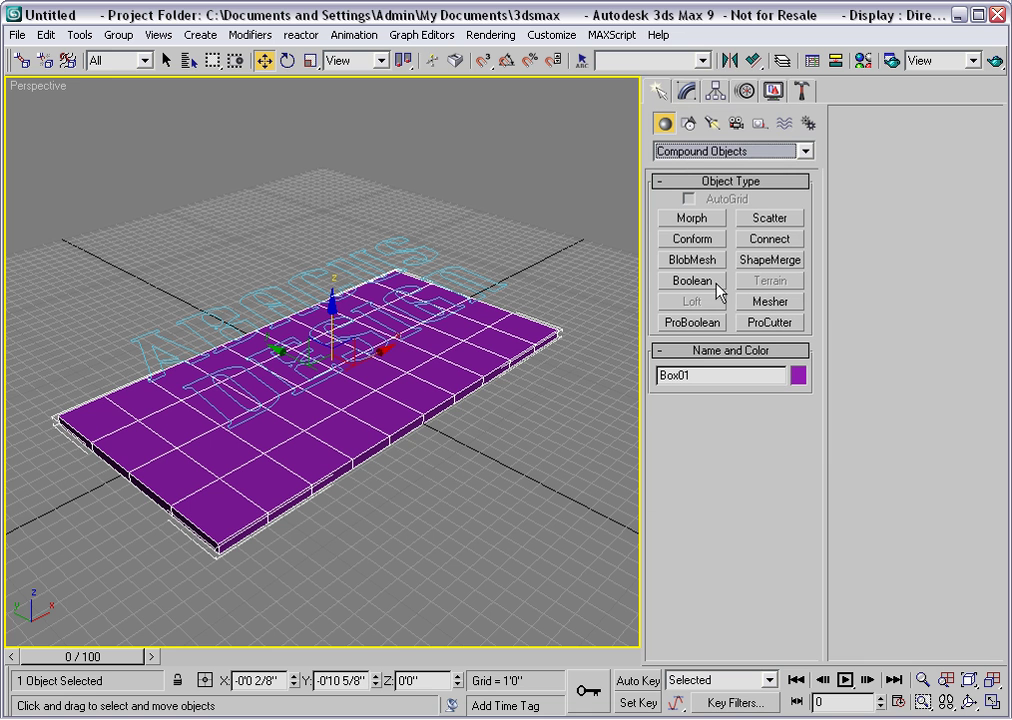
{"action": "left_click", "coordinate": [772, 262]}
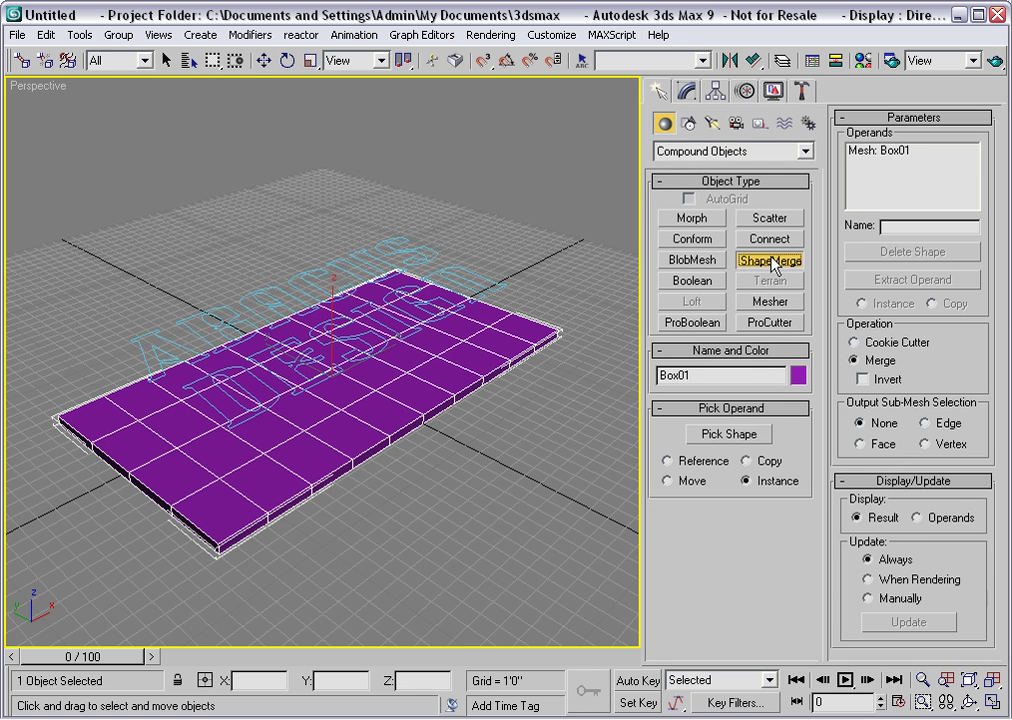
{"action": "left_click", "coordinate": [731, 434]}
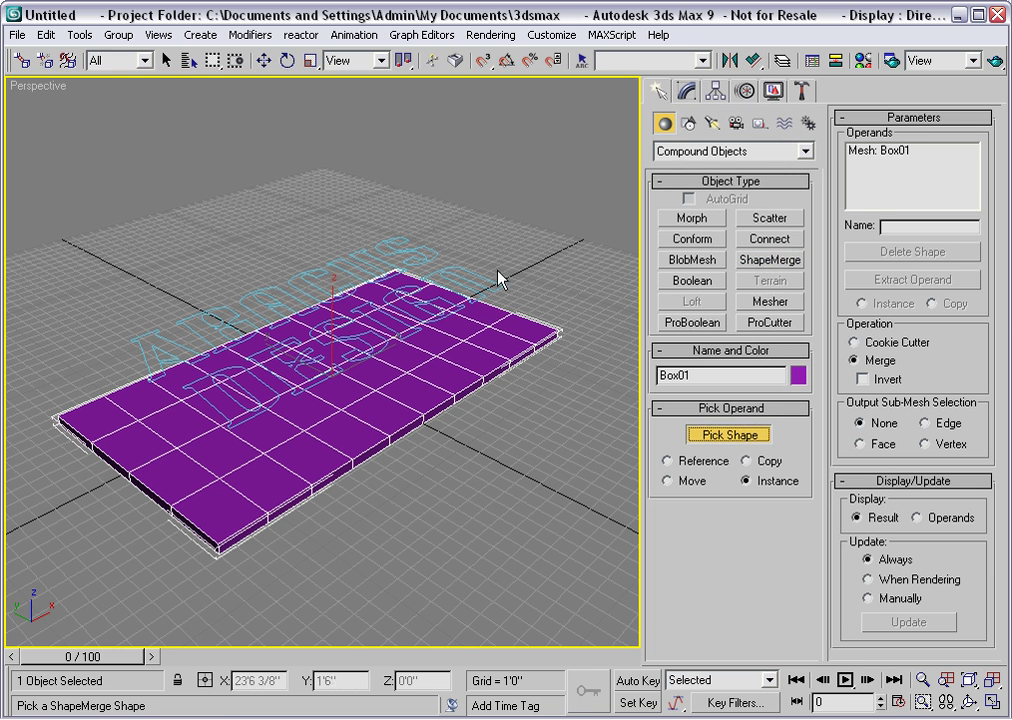
{"action": "left_click", "coordinate": [549, 301]}
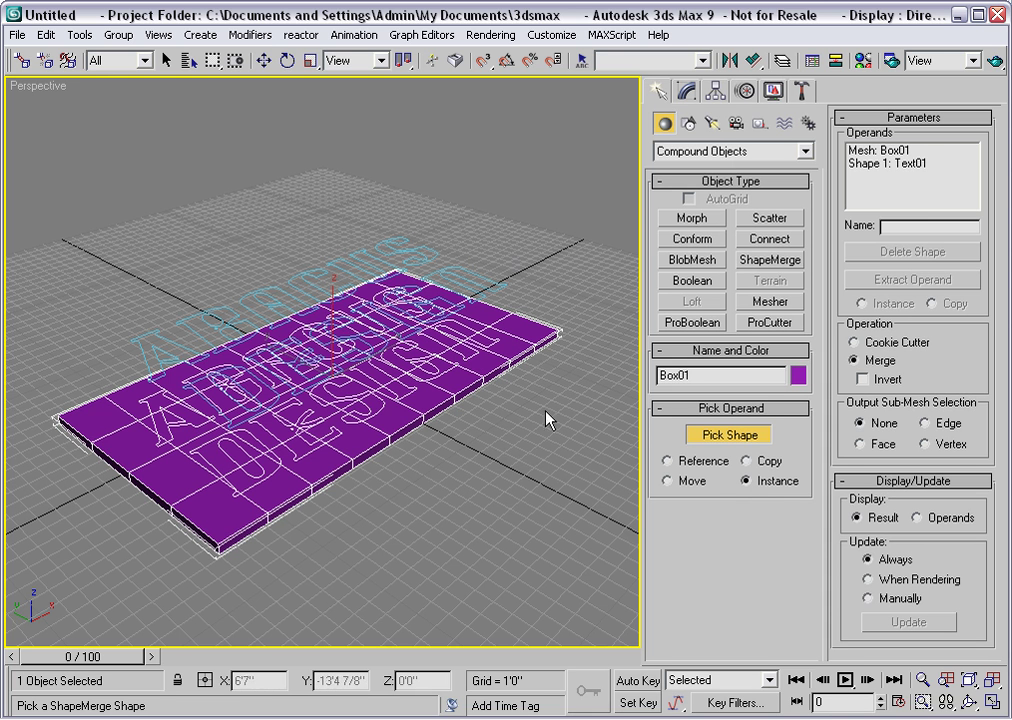
{"action": "left_click", "coordinate": [712, 437]}
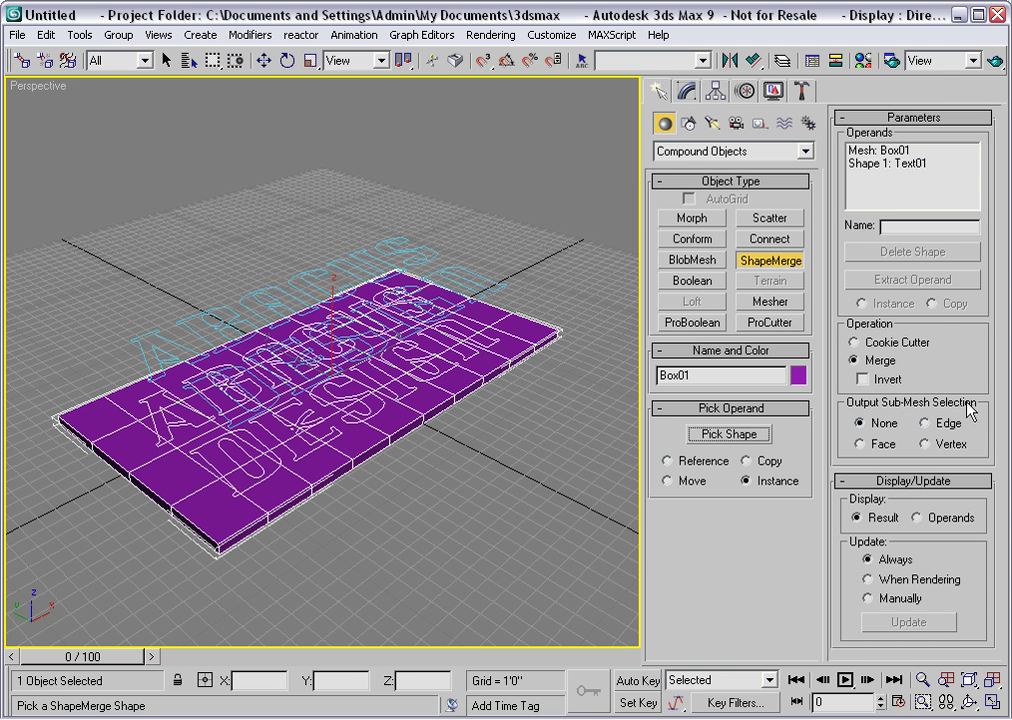
{"action": "left_click", "coordinate": [860, 444]}
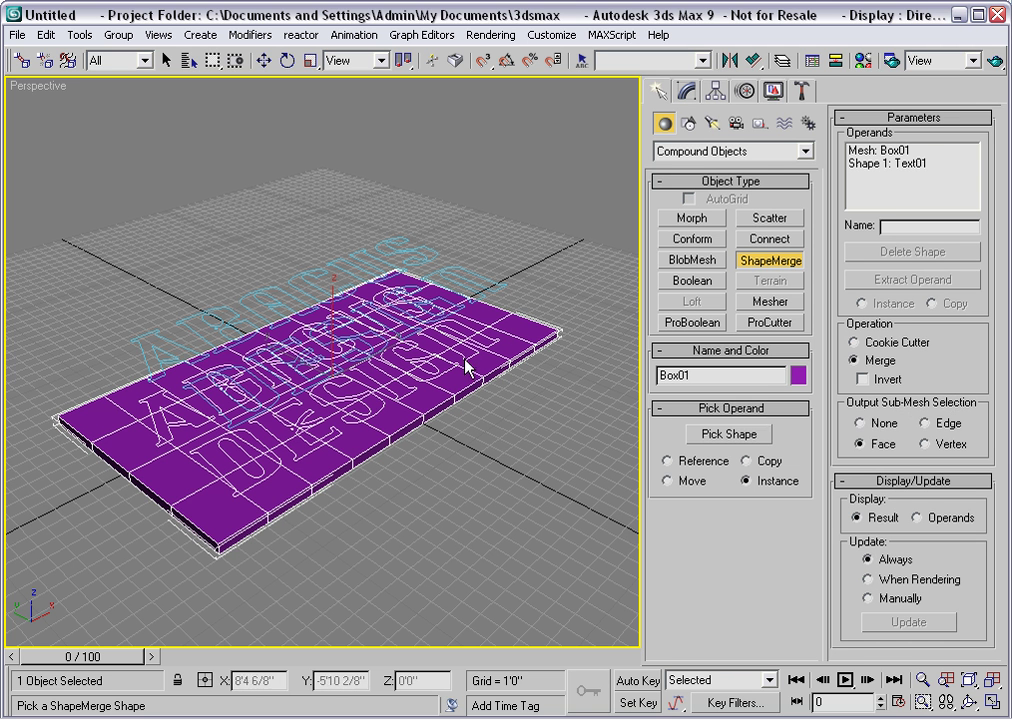
{"action": "left_click", "coordinate": [686, 91]}
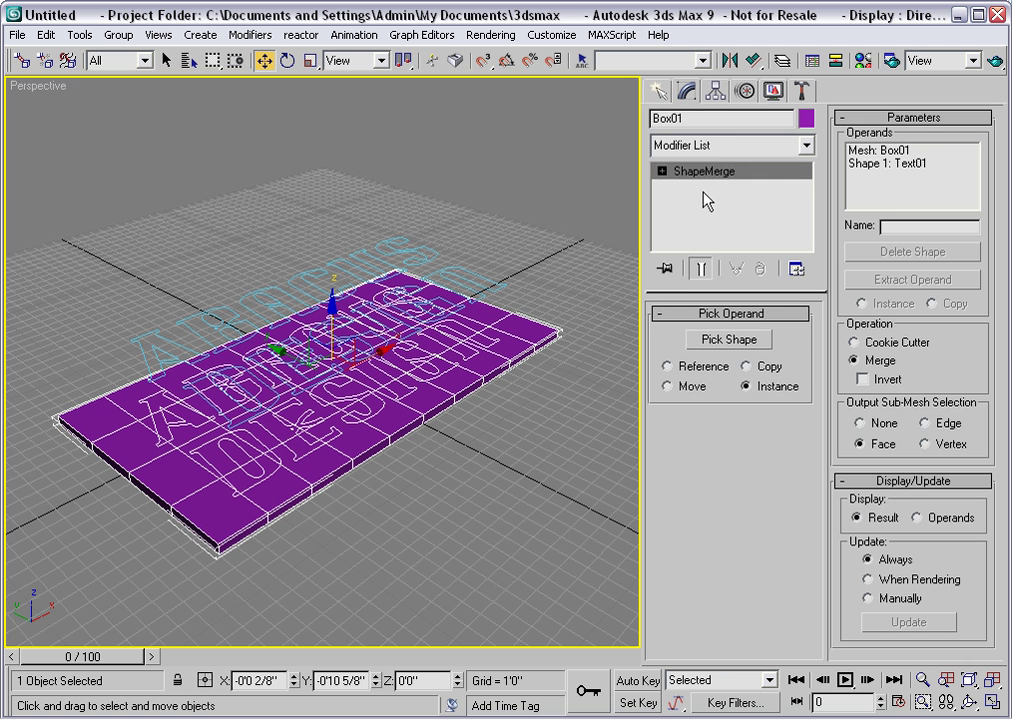
Add a Material modifier to Box01 assigning Material ID 2 to the letter faces
{"action": "left_click", "coordinate": [806, 145]}
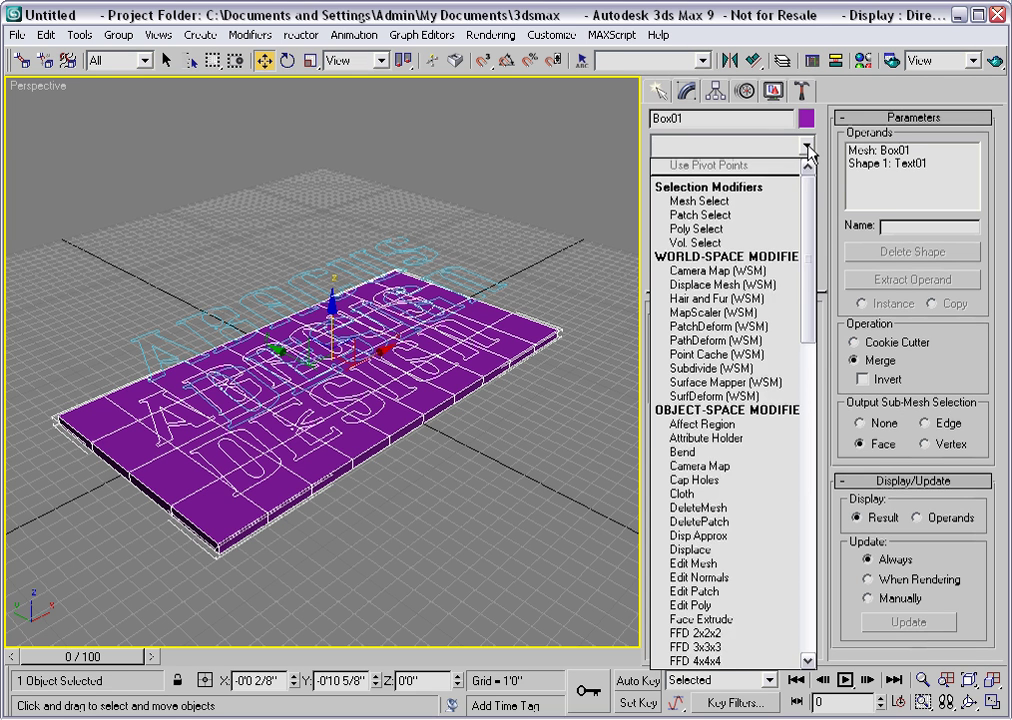
{"action": "left_click_drag", "start_coordinate": [808, 195], "coordinate": [820, 345]}
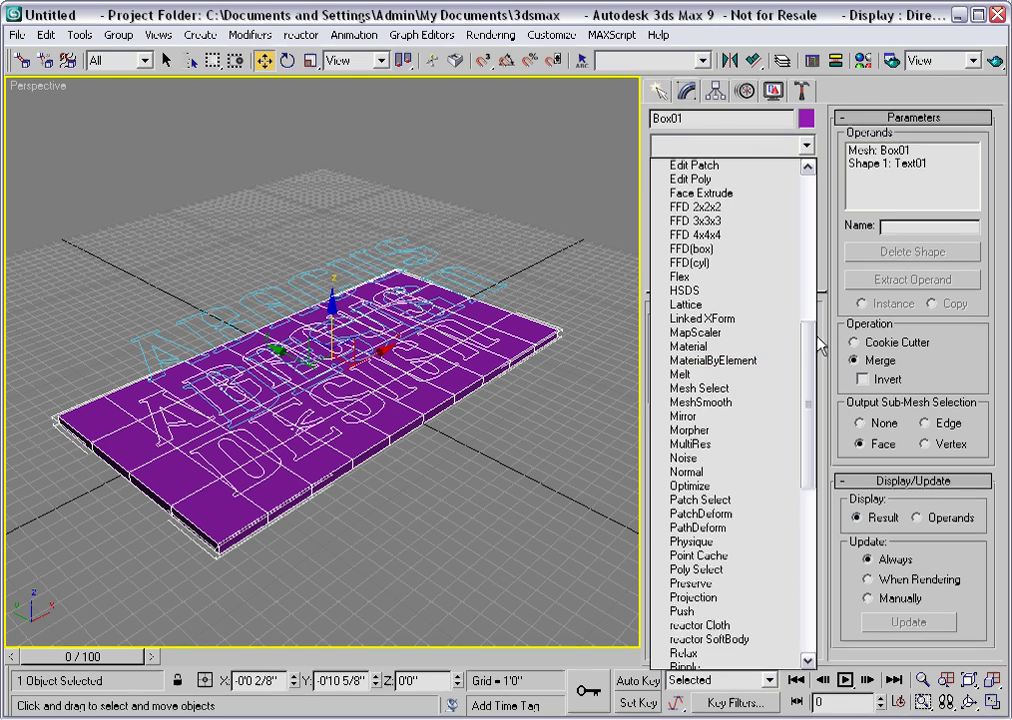
{"action": "left_click", "coordinate": [713, 346]}
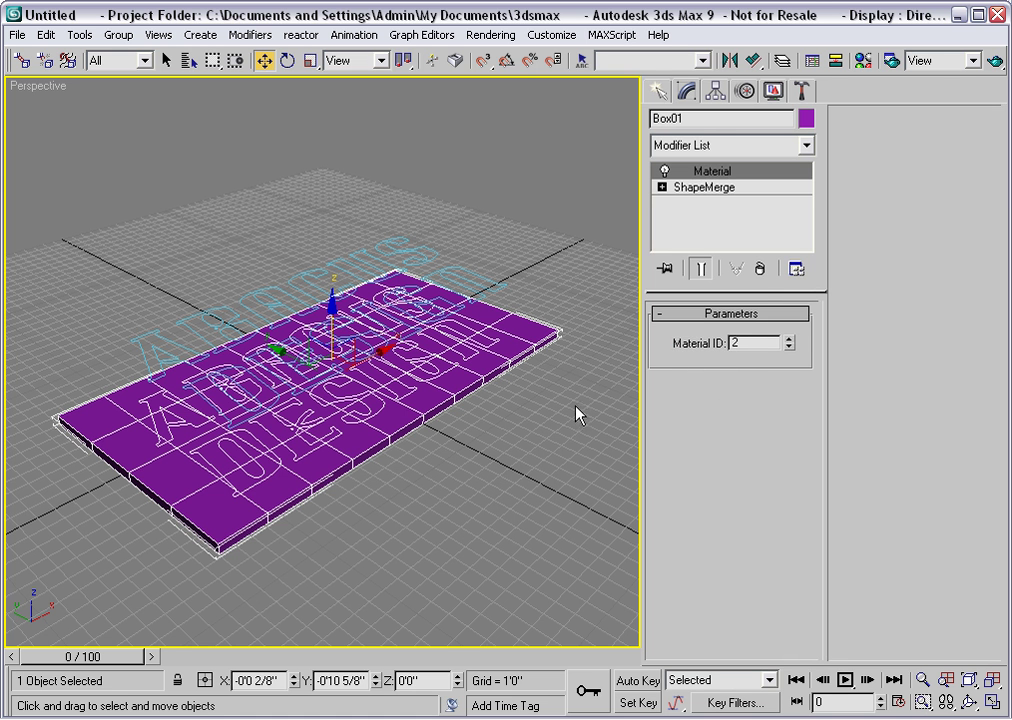
Add a Face Extrude modifier and raise its Amount to 2.99
{"action": "left_click", "coordinate": [807, 146]}
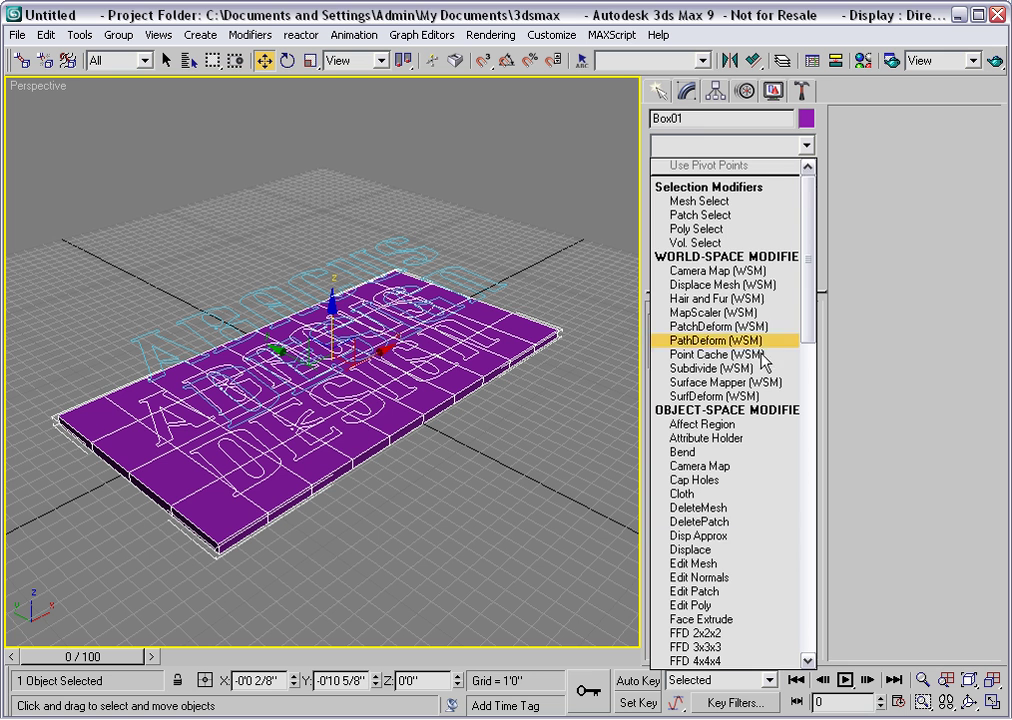
{"action": "left_click", "coordinate": [722, 620]}
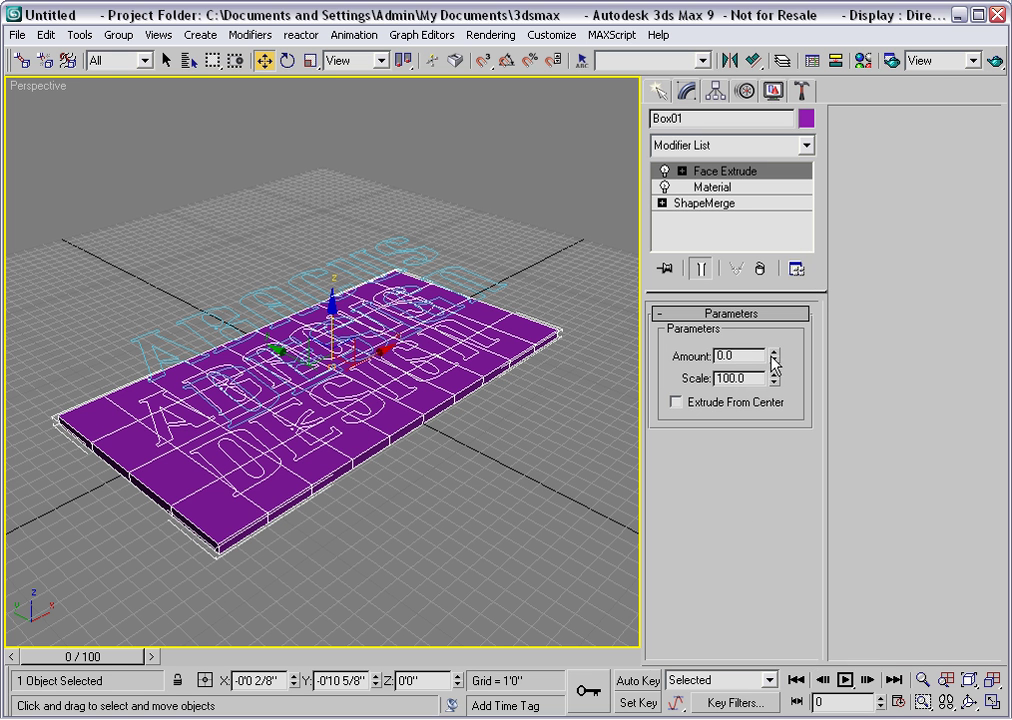
{"action": "left_click_drag", "start_coordinate": [777, 357], "coordinate": [750, 50]}
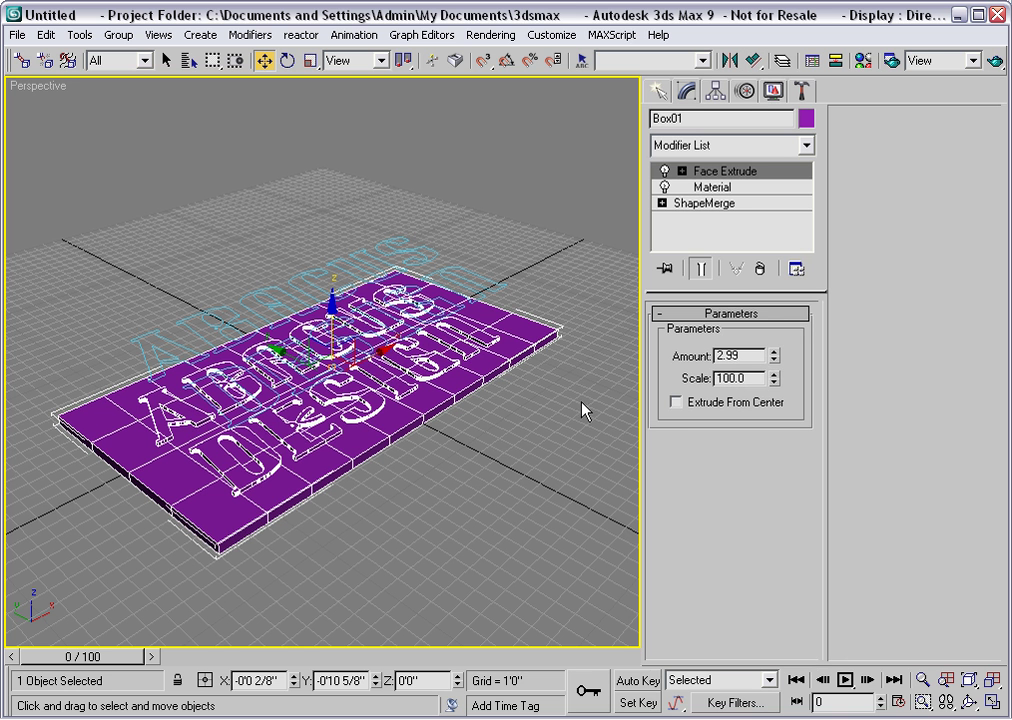
Hide the grid and all unselected objects, then region-zoom onto the left end of the lettering
{"action": "key", "text": "g"}
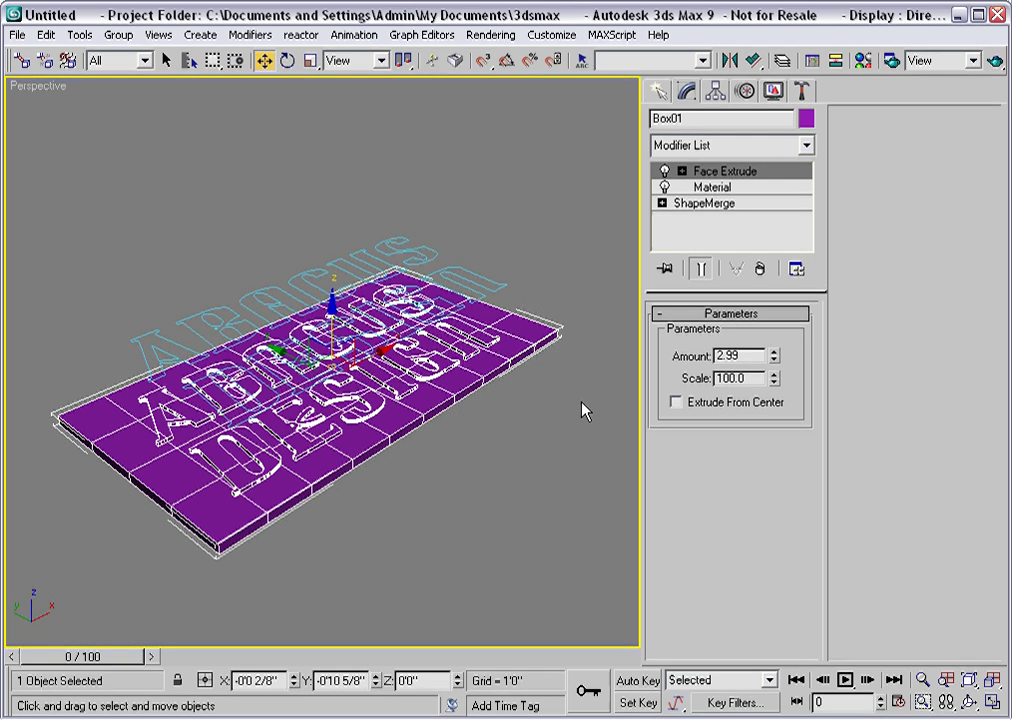
{"action": "right_click", "coordinate": [413, 380]}
{"action": "left_click", "coordinate": [463, 302]}
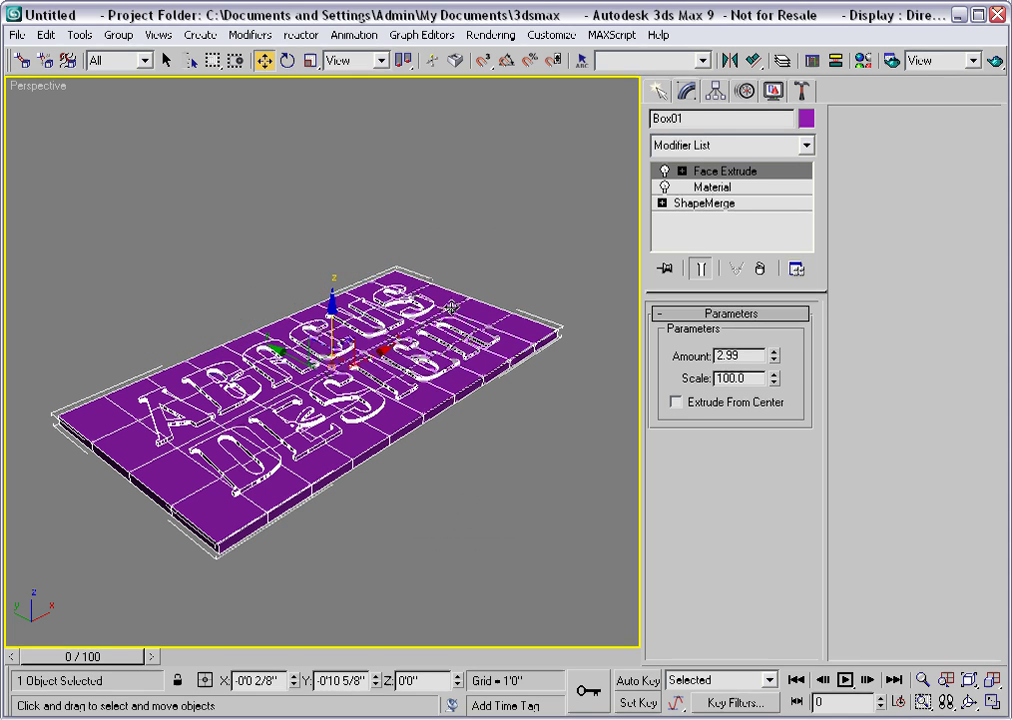
{"action": "left_click", "coordinate": [922, 702]}
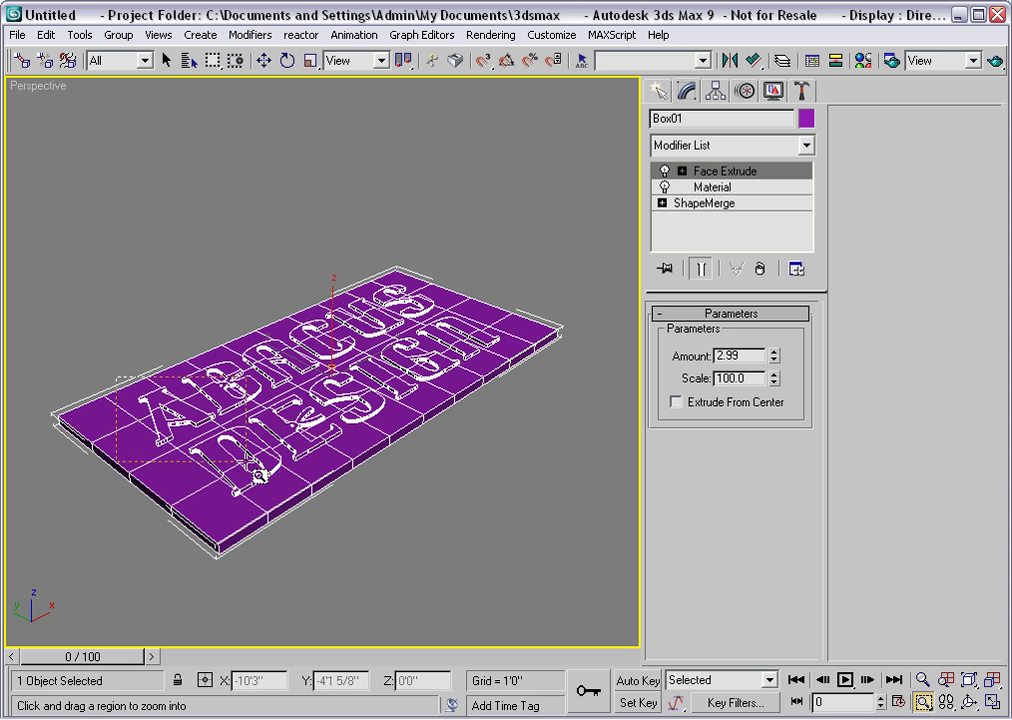
{"action": "left_click_drag", "start_coordinate": [117, 377], "coordinate": [270, 488]}
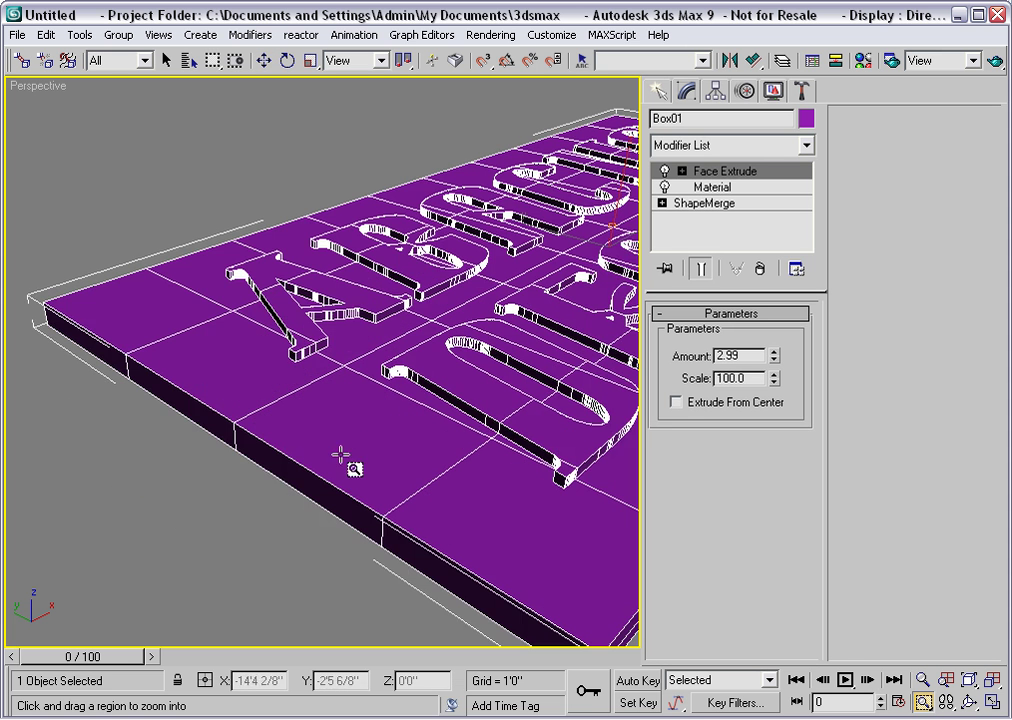
{"action": "scroll", "coordinate": [375, 400], "scroll_direction": "down", "scroll_amount": 2}
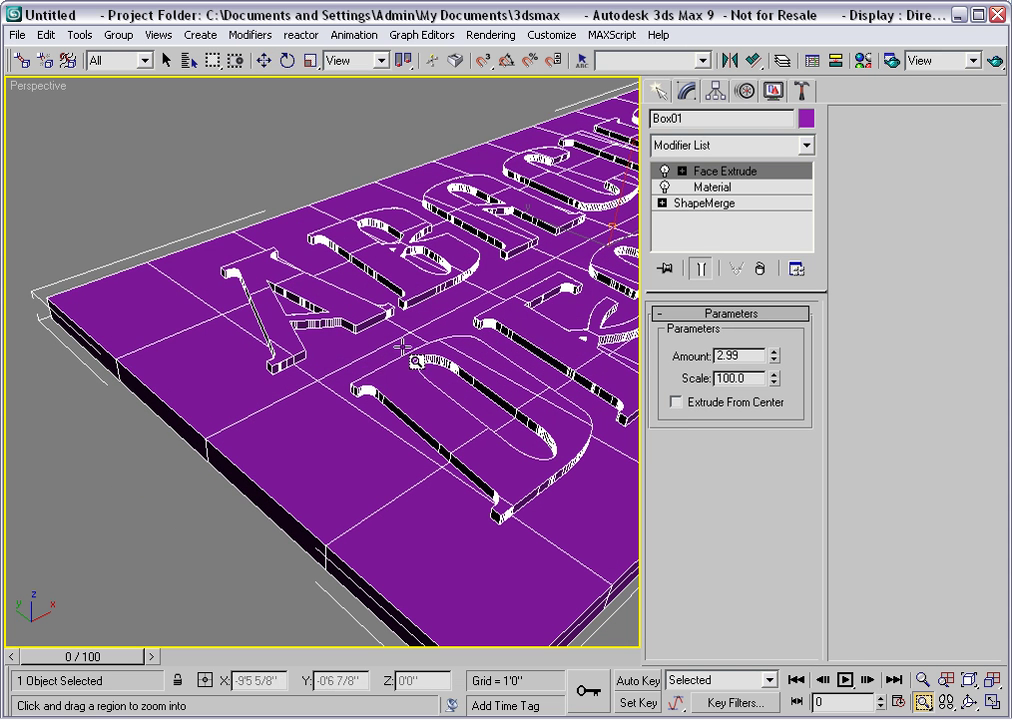
Set the Face Extrude Scale to 95.0 to taper the raised letters
{"action": "left_click", "coordinate": [774, 376]}
{"action": "left_click_drag", "start_coordinate": [774, 382], "coordinate": [774, 381]}
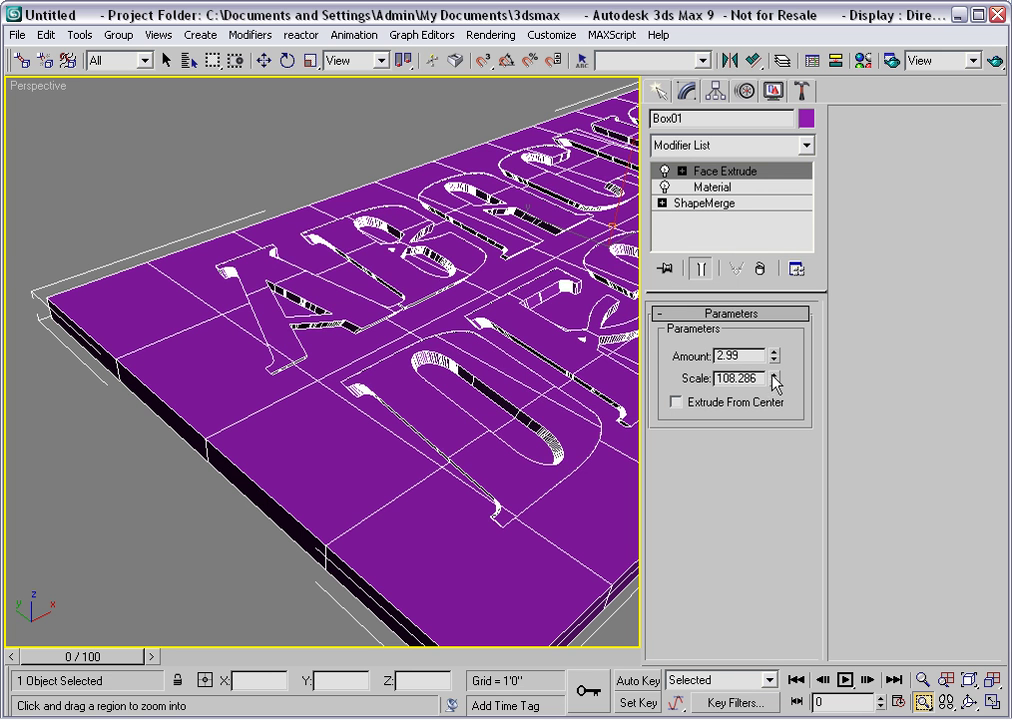
{"action": "left_click_drag", "start_coordinate": [773, 378], "coordinate": [773, 387]}
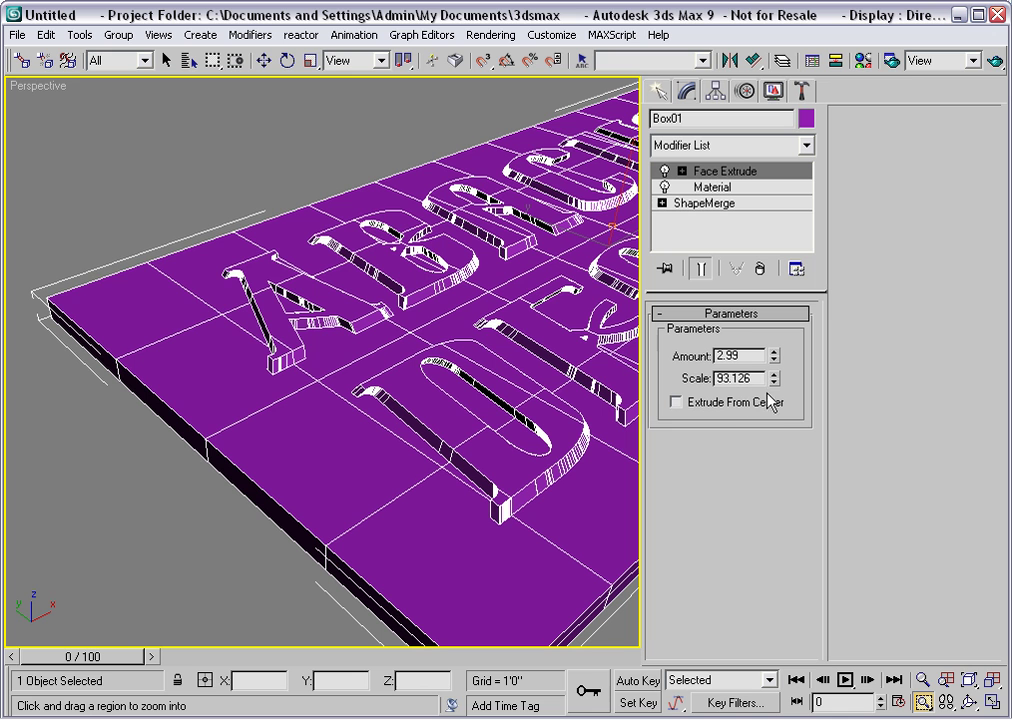
{"action": "double_click", "coordinate": [759, 378]}
{"action": "type", "text": "95.0"}
{"action": "key", "text": "Return"}
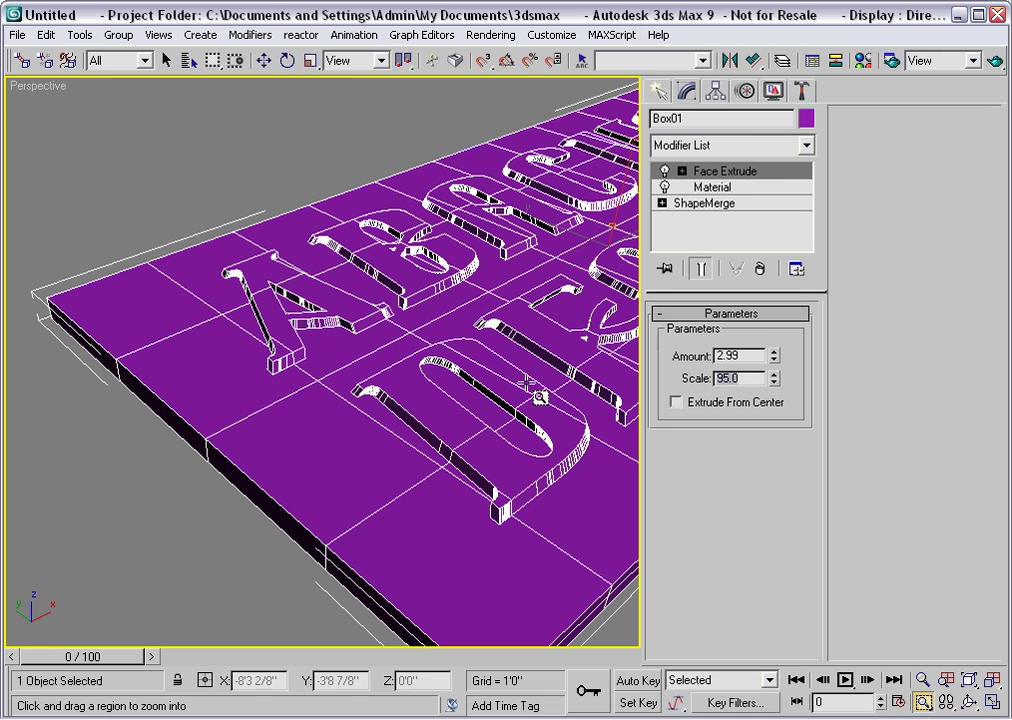
{"action": "left_click", "coordinate": [862, 62]}
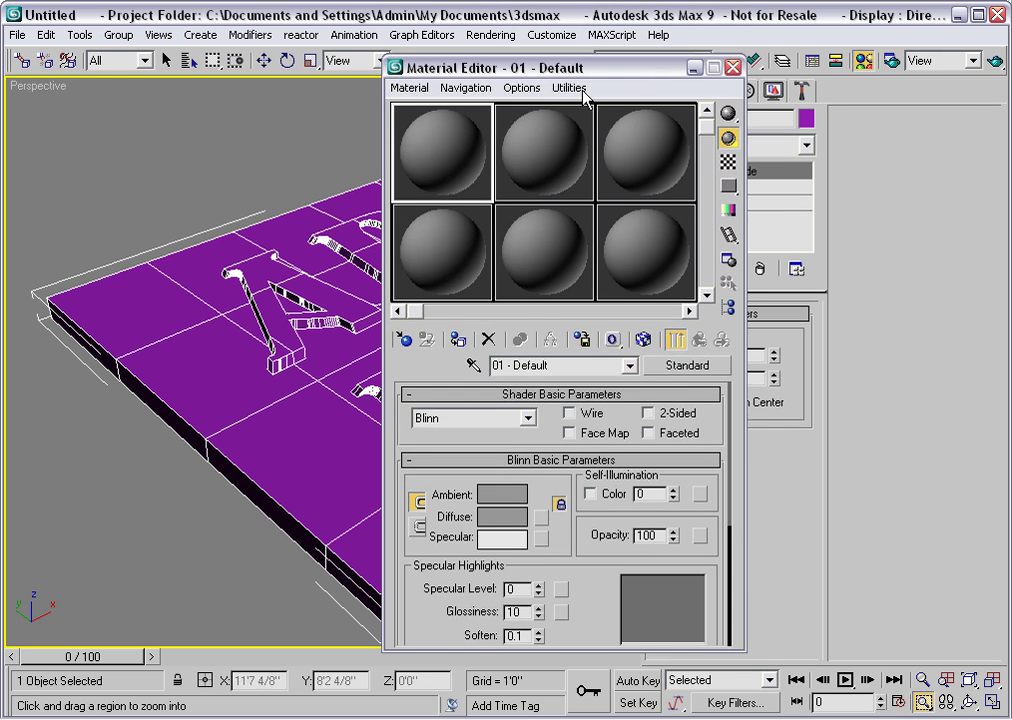
Change the material type to Multi/Sub-Object, discarding the old material
{"action": "left_click", "coordinate": [678, 366]}
{"action": "double_click", "coordinate": [360, 298]}
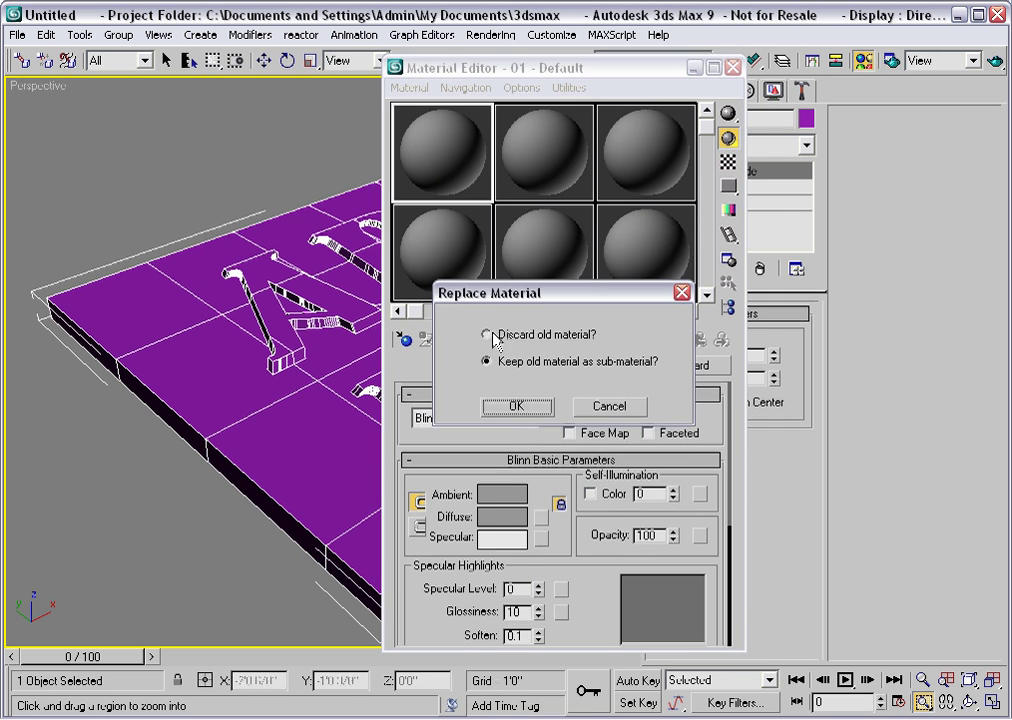
{"action": "left_click", "coordinate": [488, 335]}
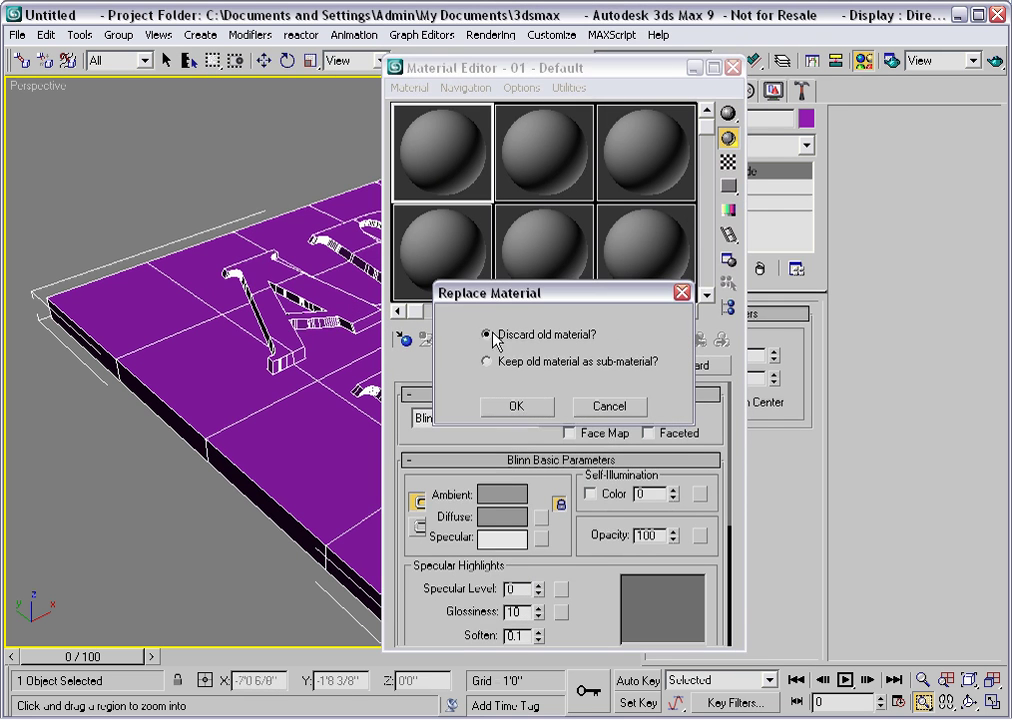
{"action": "left_click", "coordinate": [517, 410]}
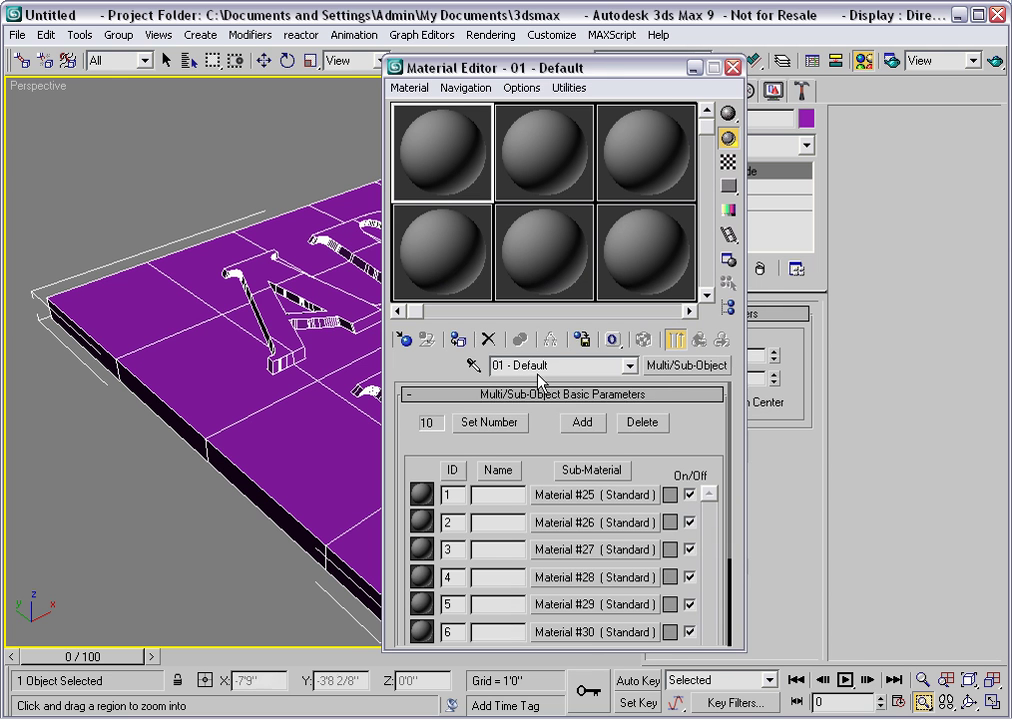
Reduce it to 2 sub-materials and name the material 'Sign'
{"action": "left_click", "coordinate": [488, 424]}
{"action": "type", "text": "2"}
{"action": "left_click", "coordinate": [657, 349]}
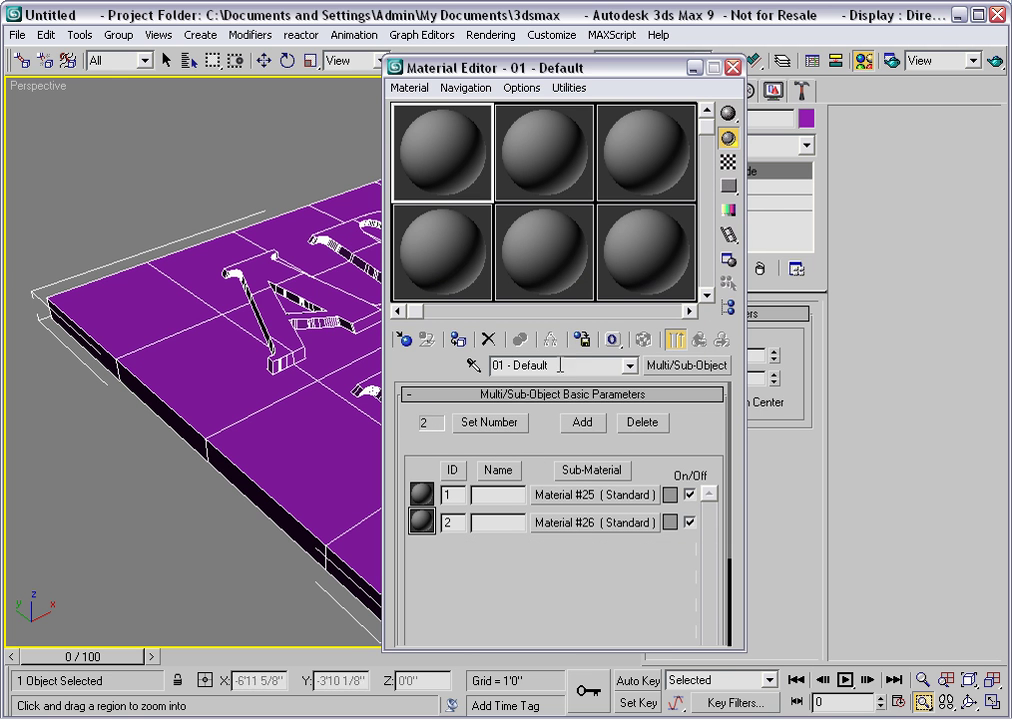
{"action": "type", "text": "Sign"}
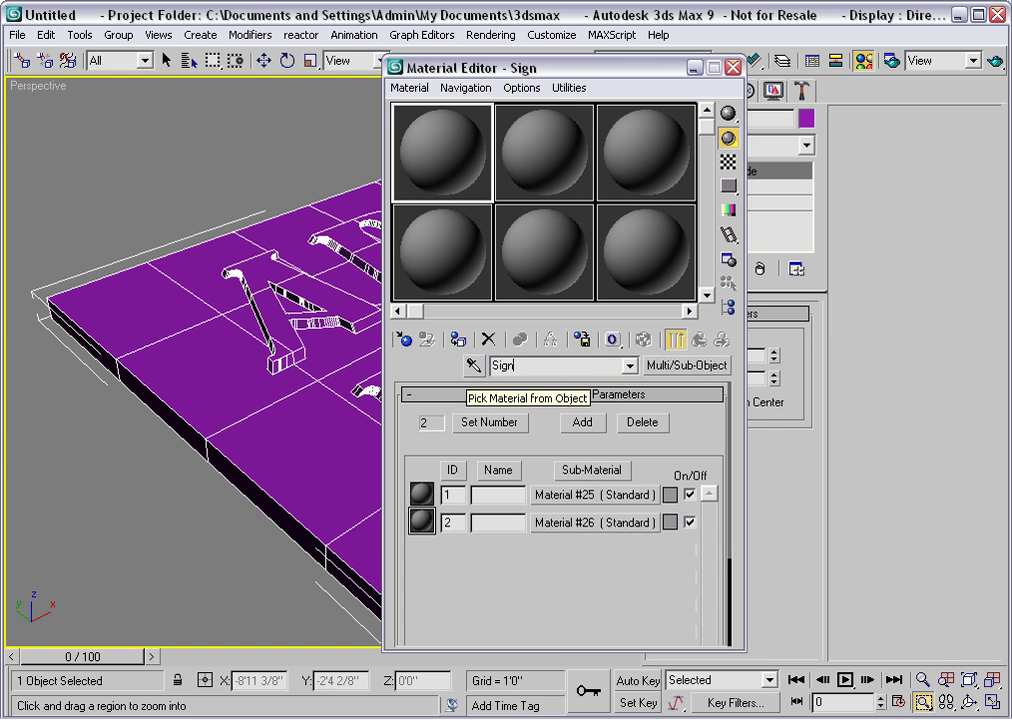
Assign Sign to the box and colour Material #25 pink (R254, G150, B150)
{"action": "left_click", "coordinate": [459, 341]}
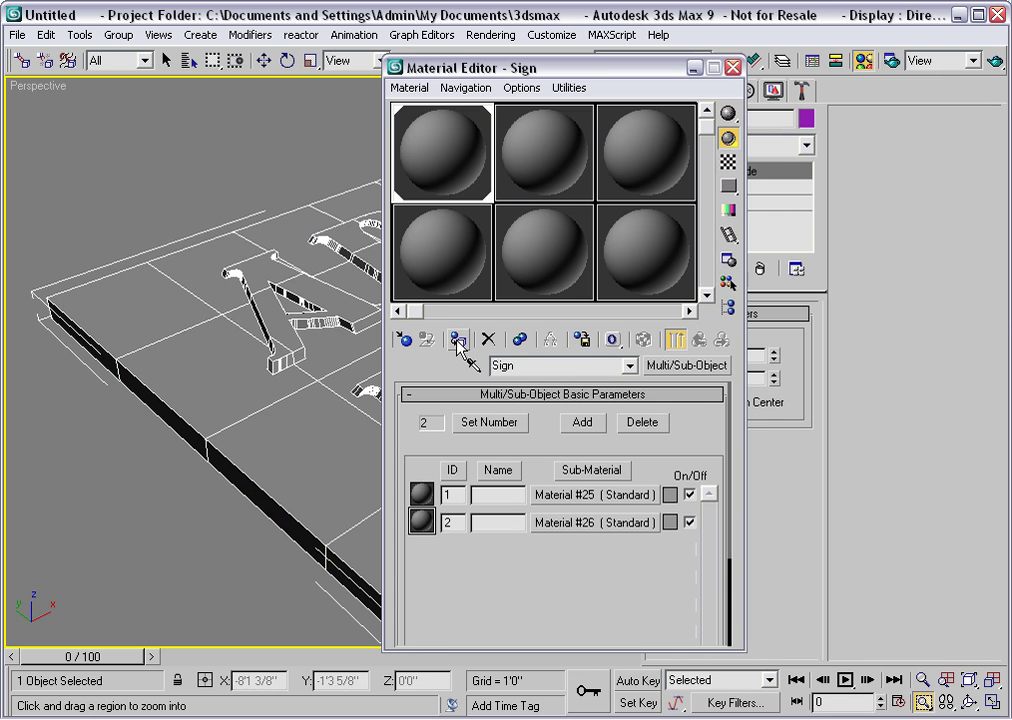
{"action": "left_click", "coordinate": [670, 495]}
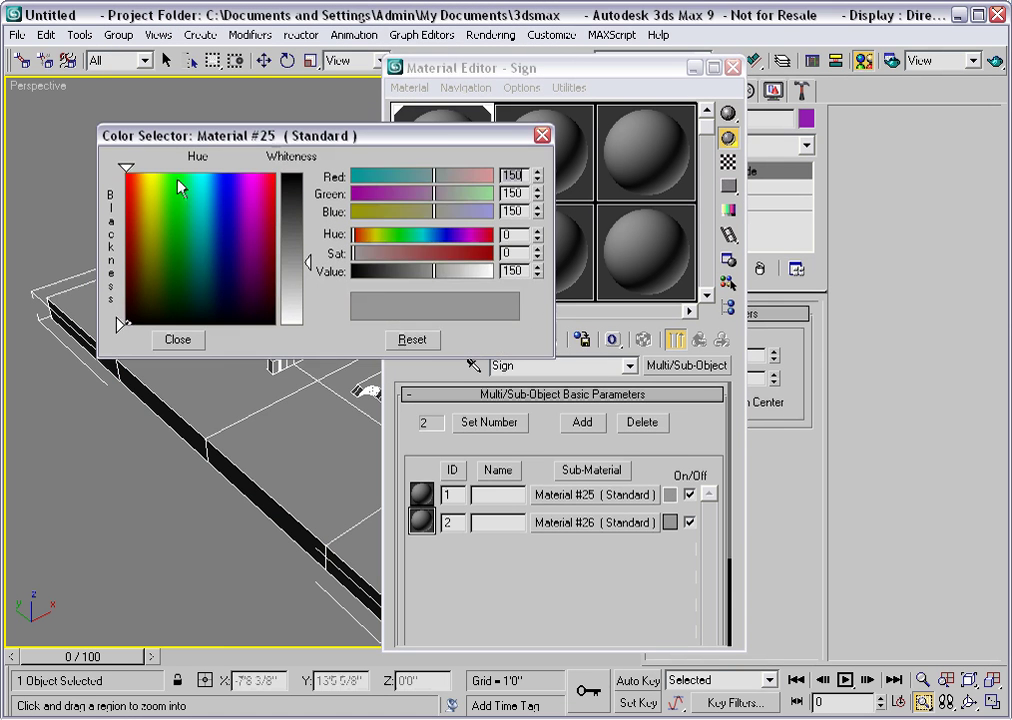
{"action": "left_click_drag", "start_coordinate": [181, 185], "coordinate": [140, 199]}
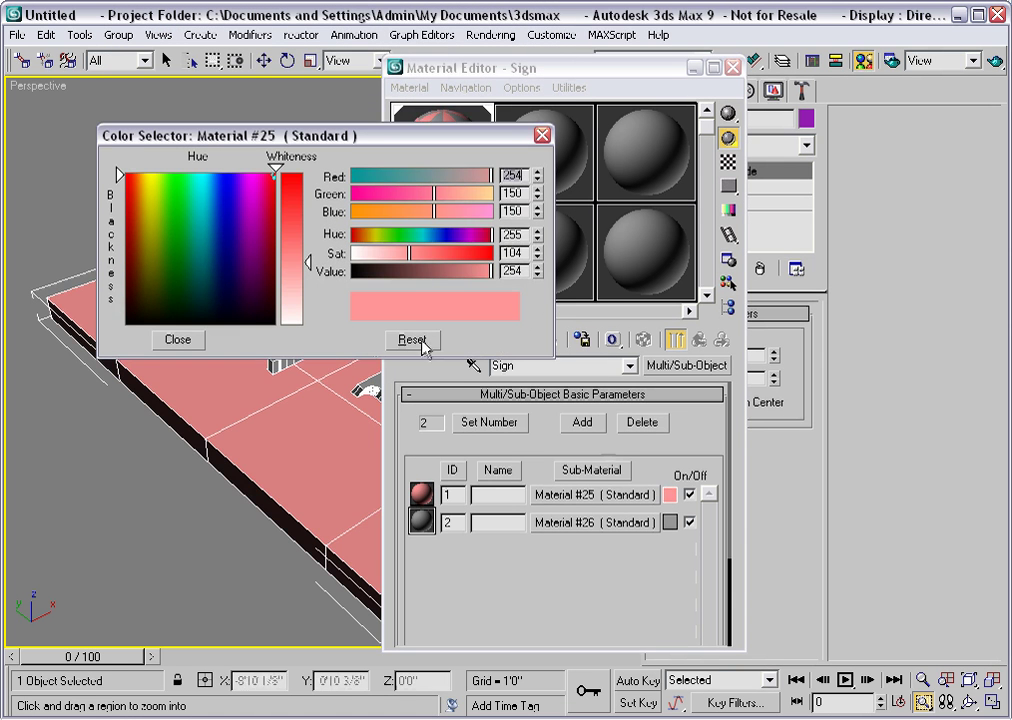